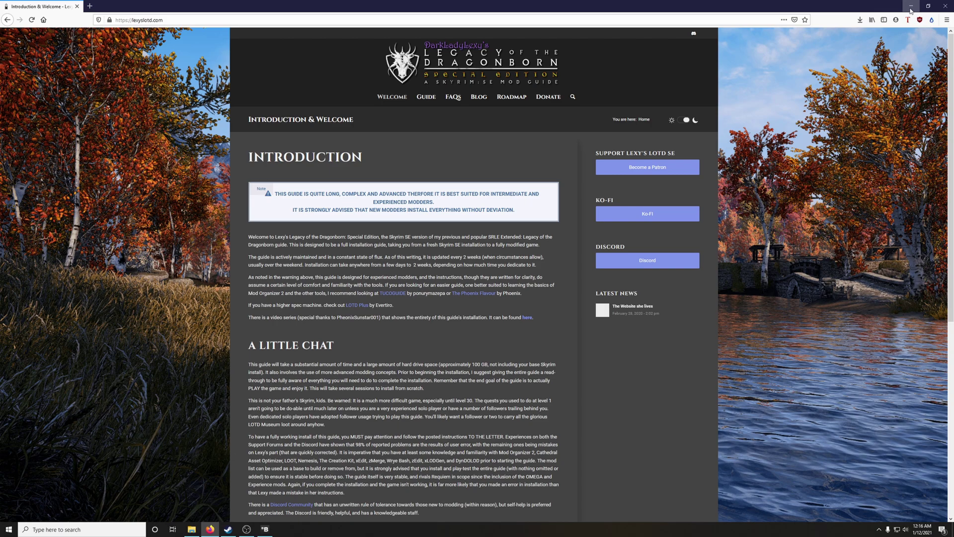
Step: In File Explorer, create a desktop shortcut to the common folder inside C:\Steam\steamapps and close the window
click(911, 7)
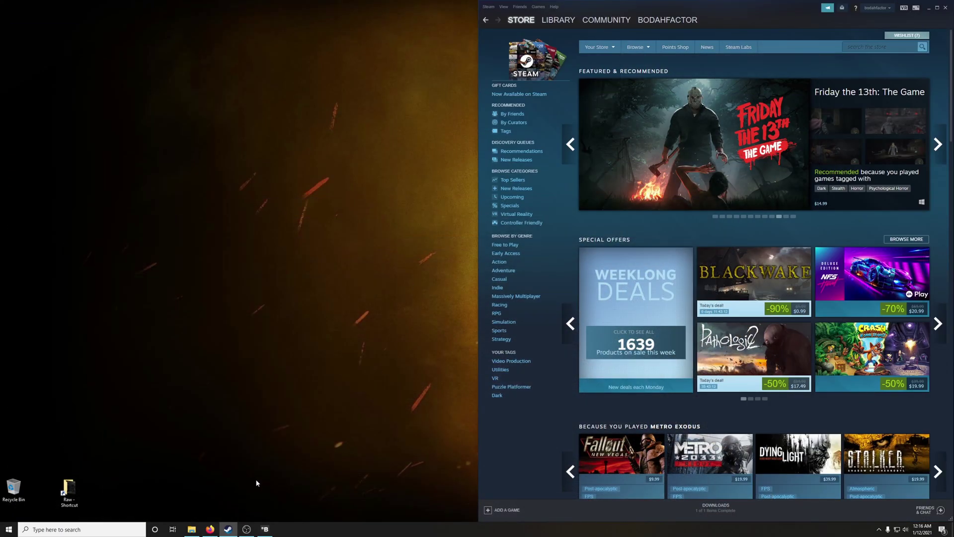
click(201, 532)
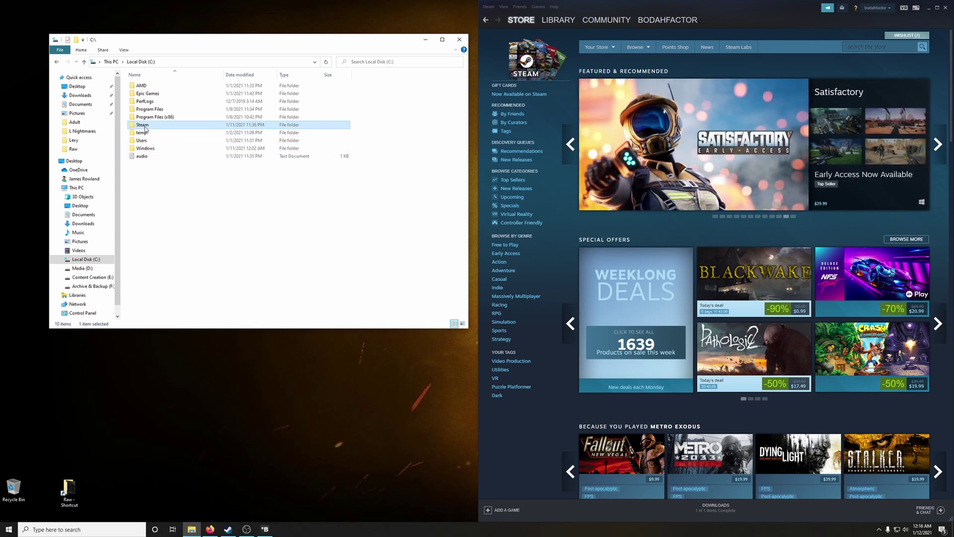
double_click(143, 125)
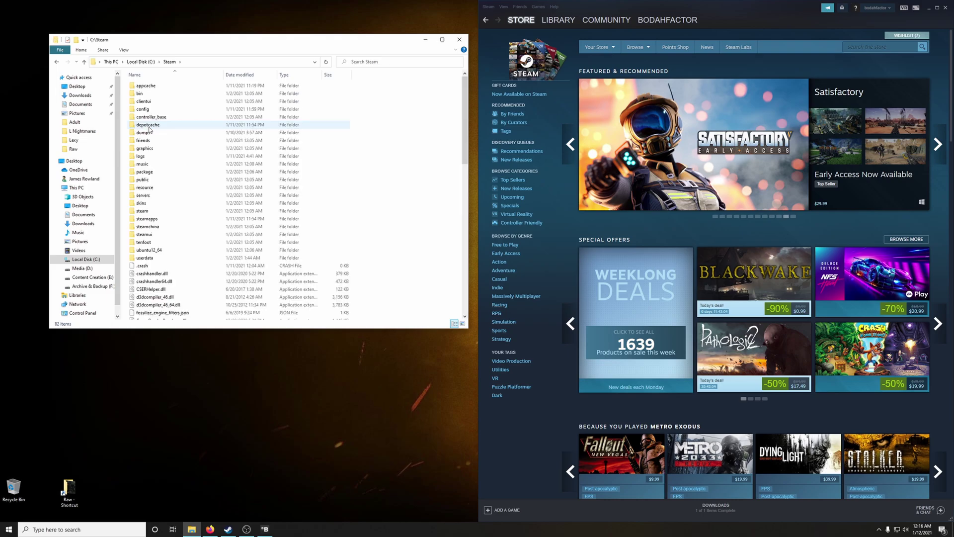
double_click(145, 219)
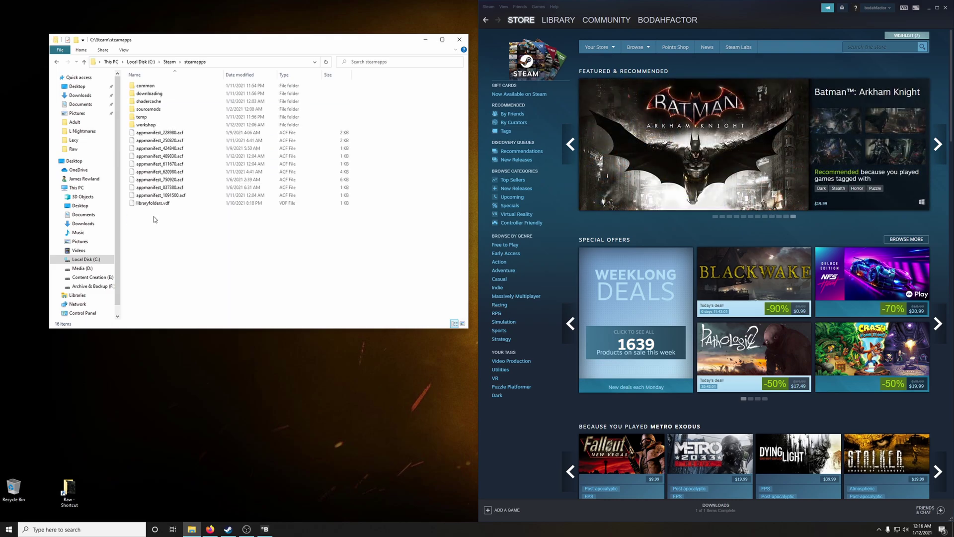
right_click(151, 89)
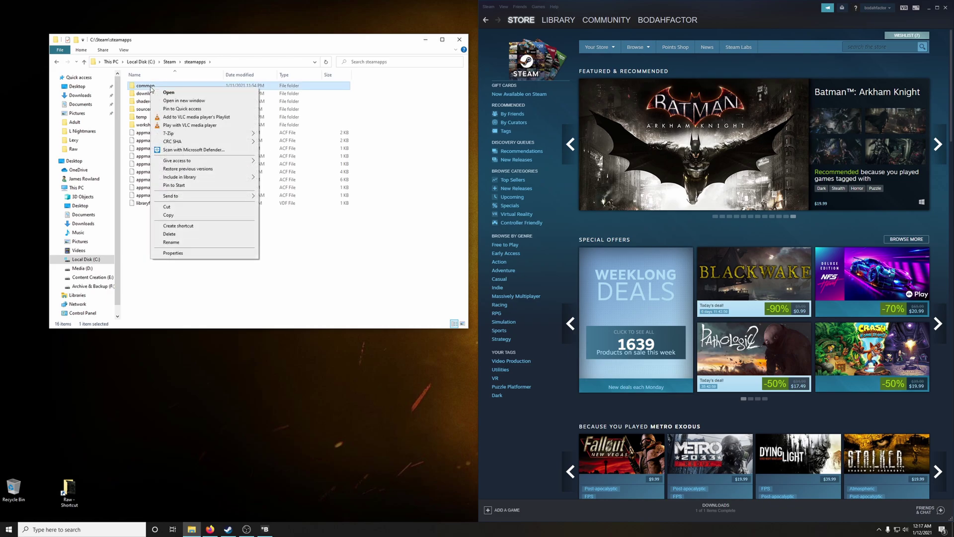
mouse_move(198, 196)
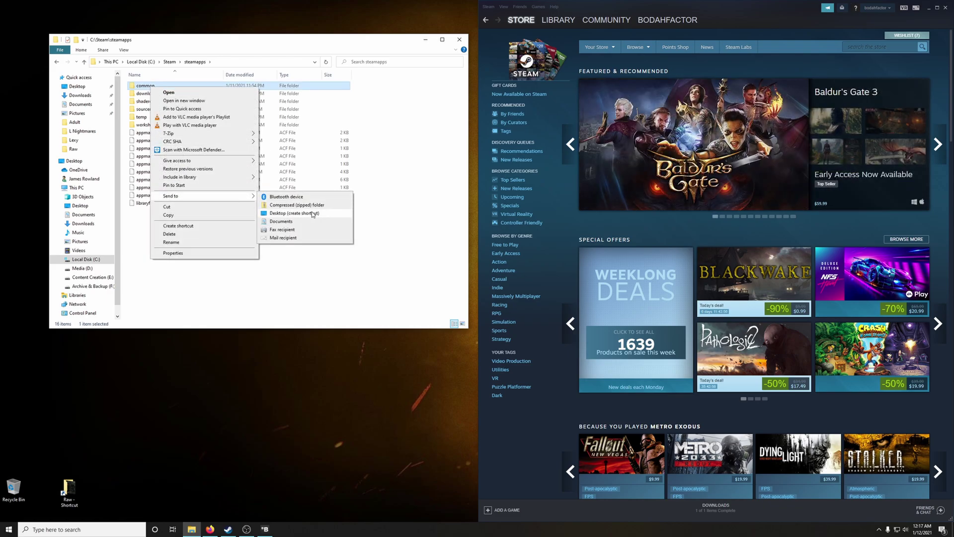
click(290, 215)
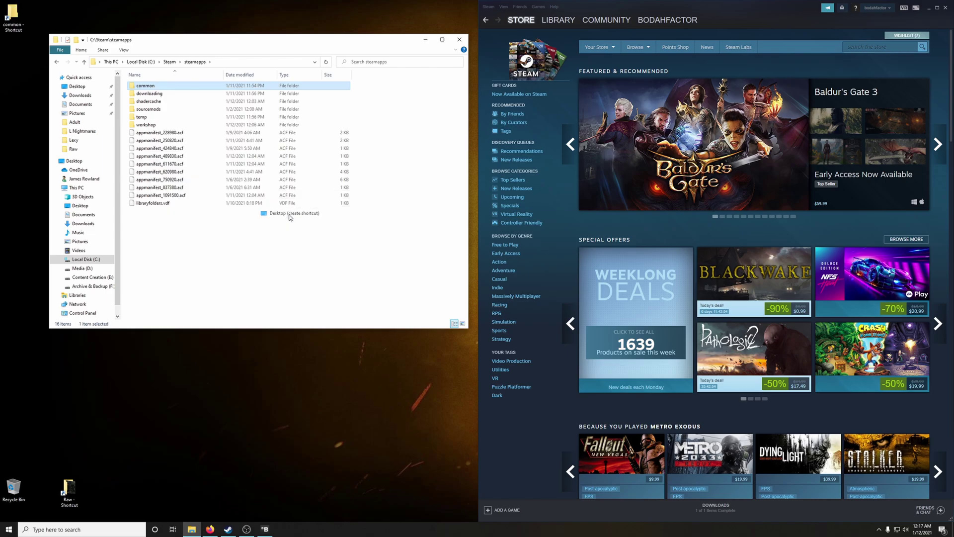
click(459, 40)
Step: Rename the common folder's desktop shortcut to STEAM and place it between the Recycle Bin and the Raw shortcut
drag(12, 16, 154, 240)
key(F2)
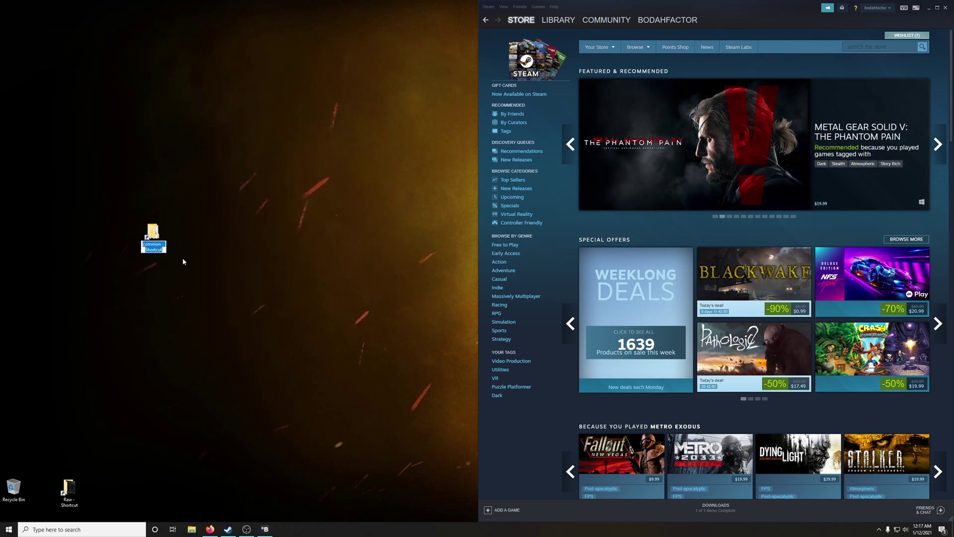
text(STEAM)
key(Return)
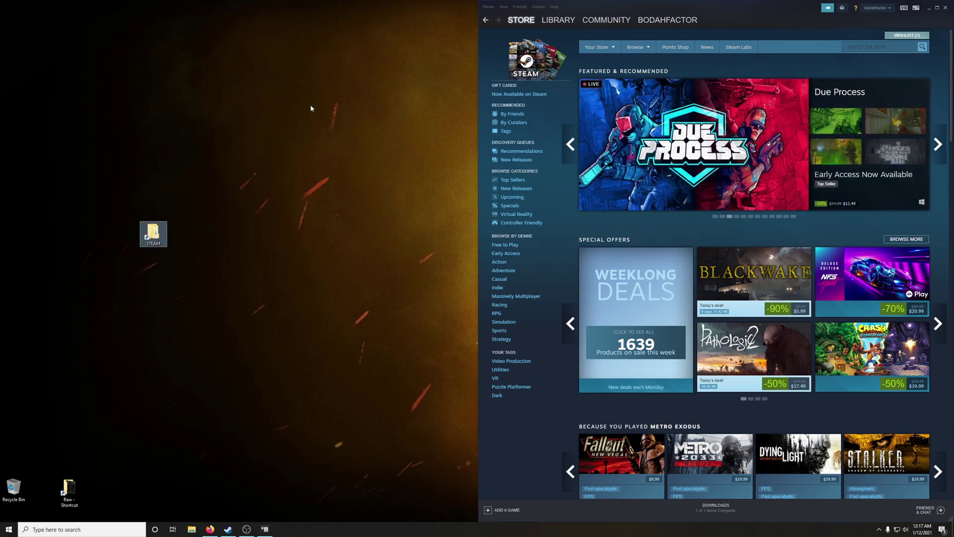
drag(154, 234, 42, 487)
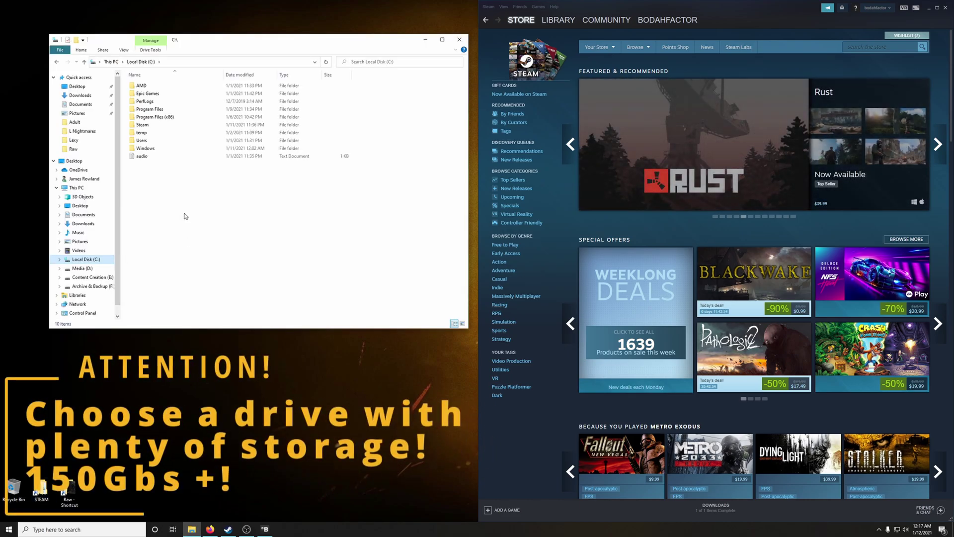
Step: Create a new folder named Lexy's LoTDB in the root of Local Disk (C:)
right_click(180, 196)
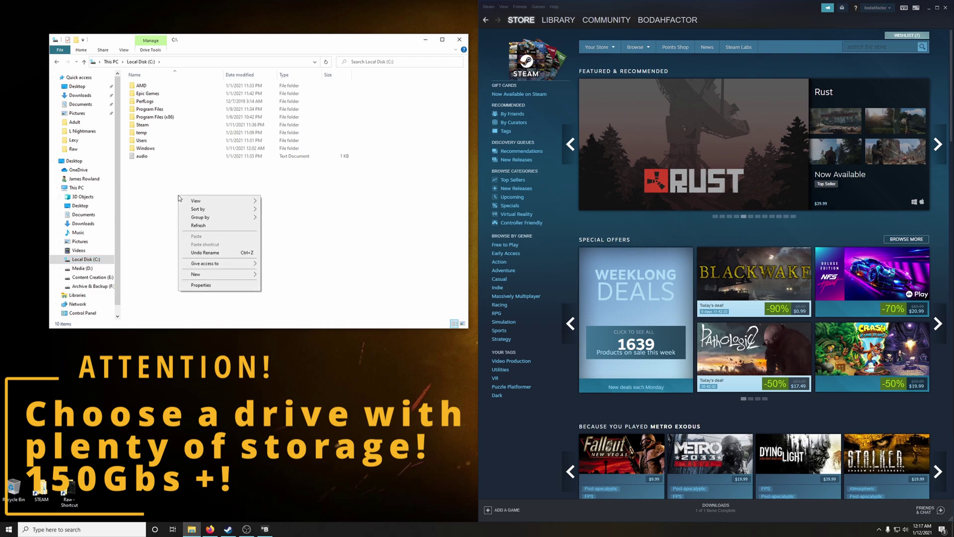
mouse_move(211, 278)
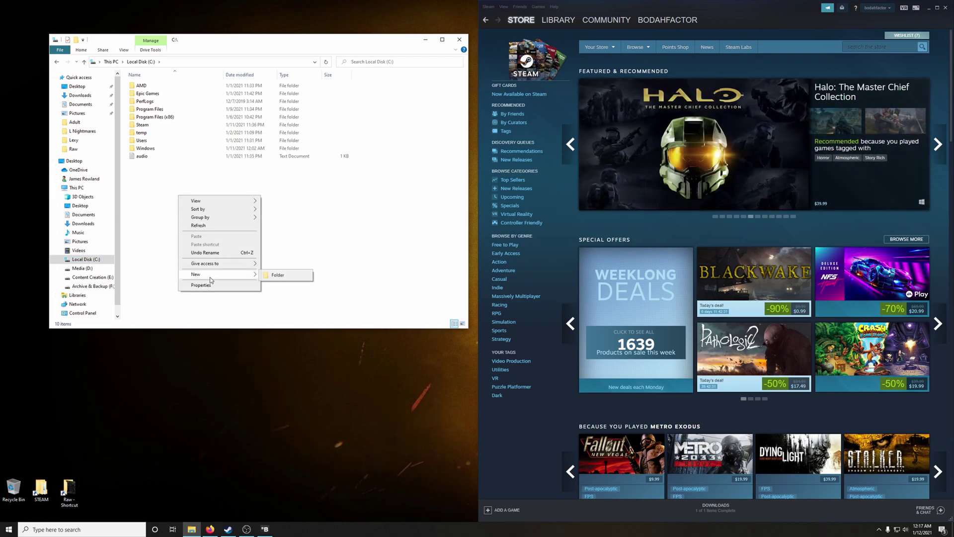
click(276, 276)
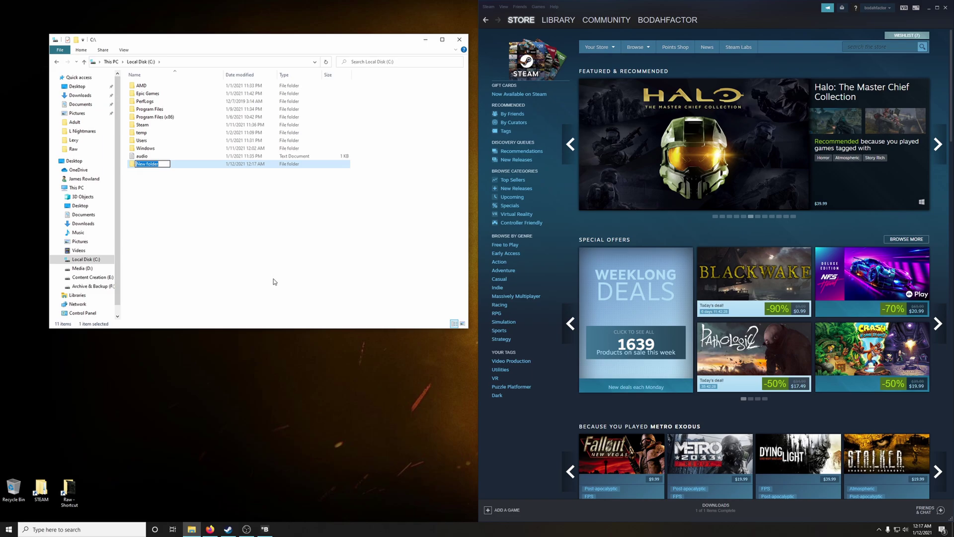
text(Lexy's L)
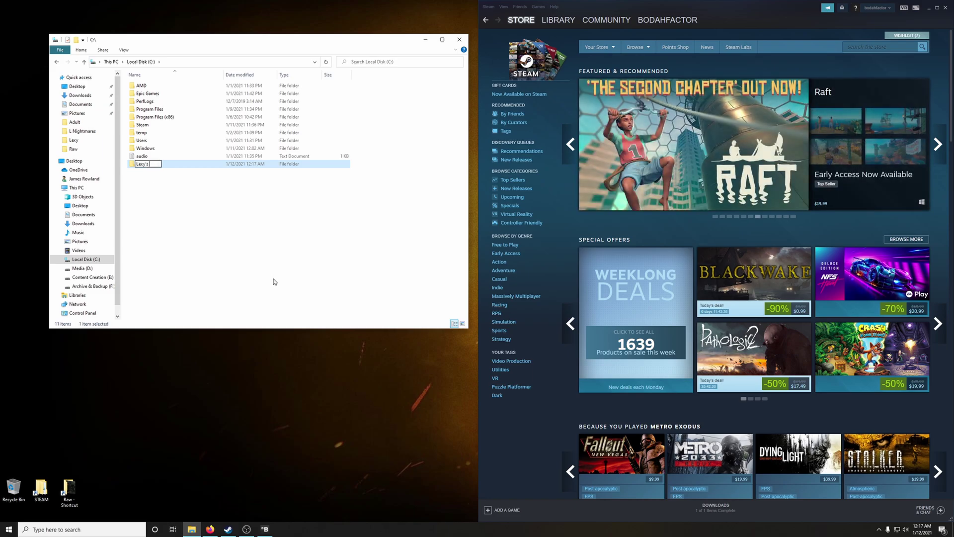
text(oTDB)
key(Return)
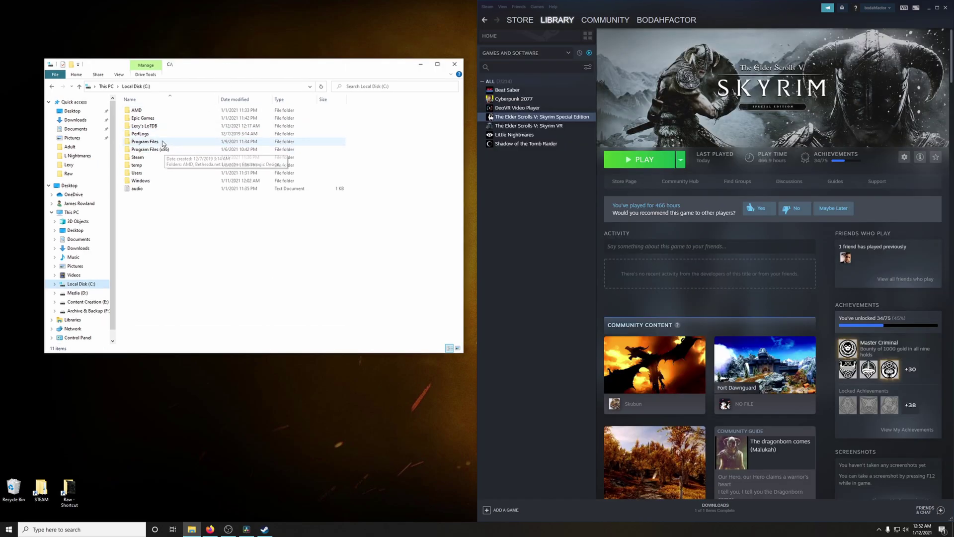
Step: Create a desktop shortcut to the Lexy's LoTDB folder, place it near the other desktop icons and close File Explorer
right_click(150, 129)
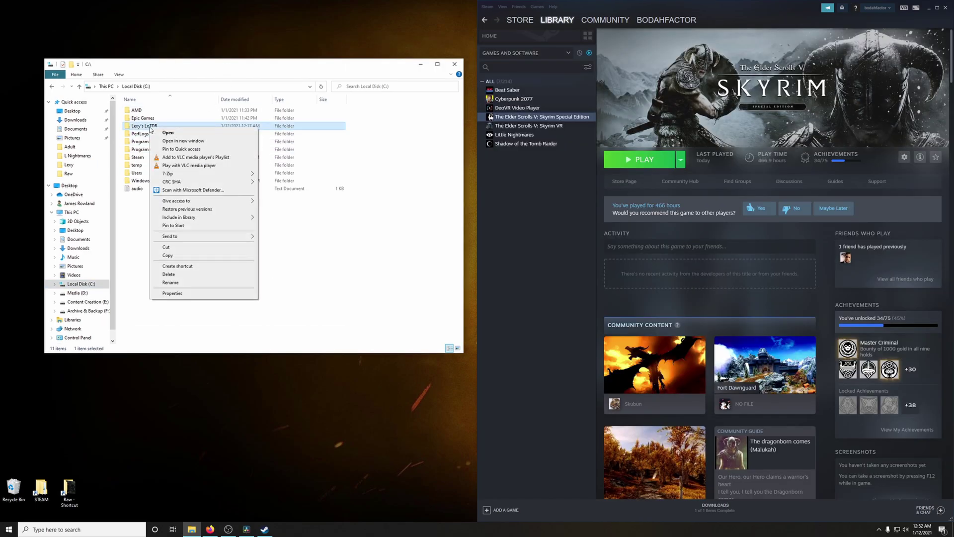
mouse_move(178, 238)
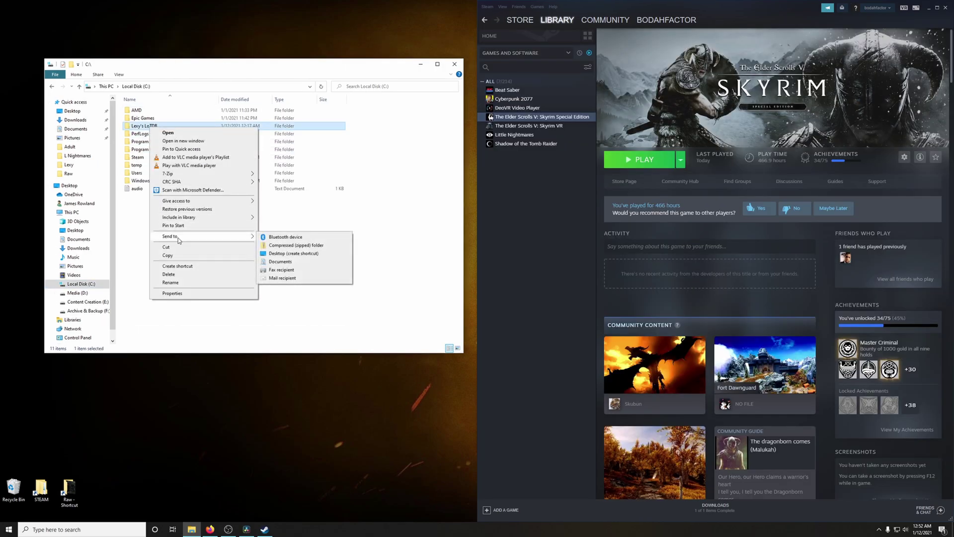
click(286, 254)
click(454, 63)
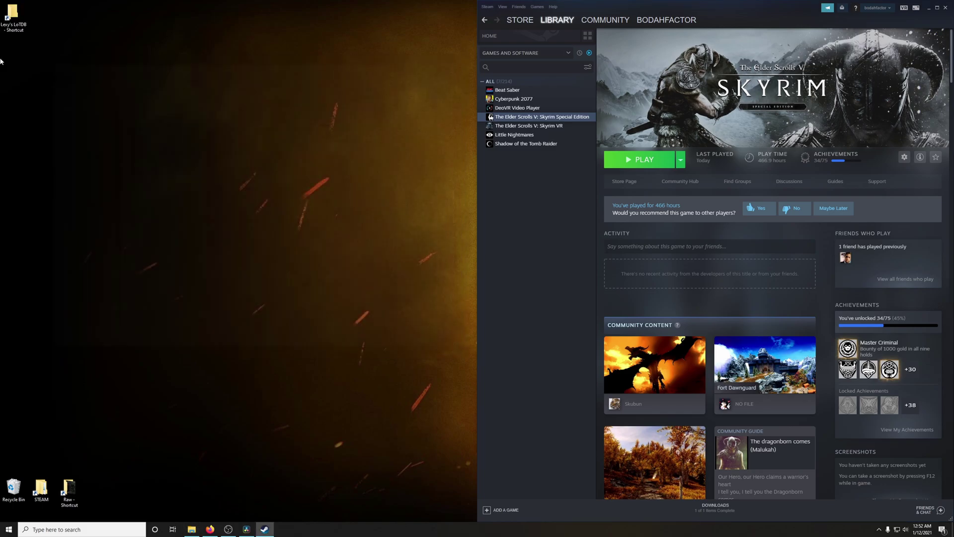
drag(12, 19, 47, 450)
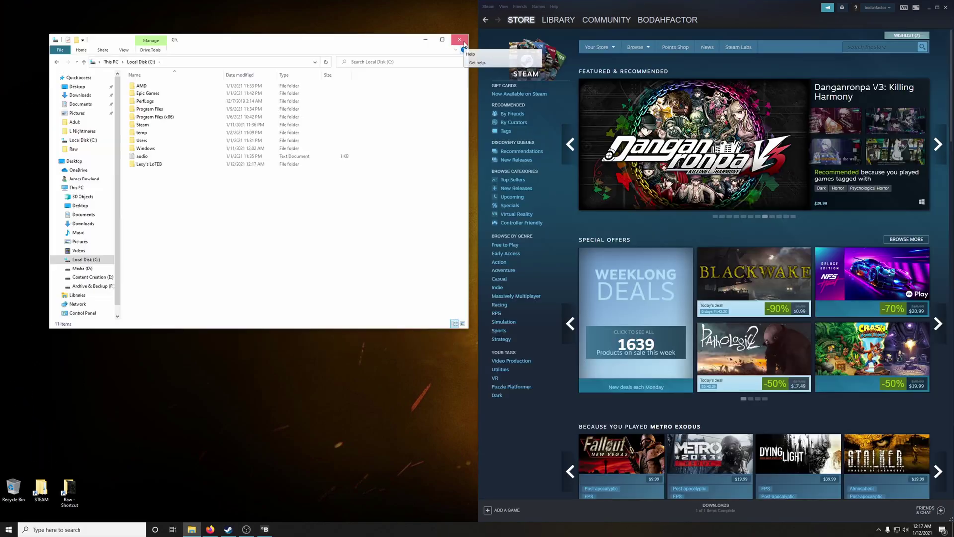
click(463, 41)
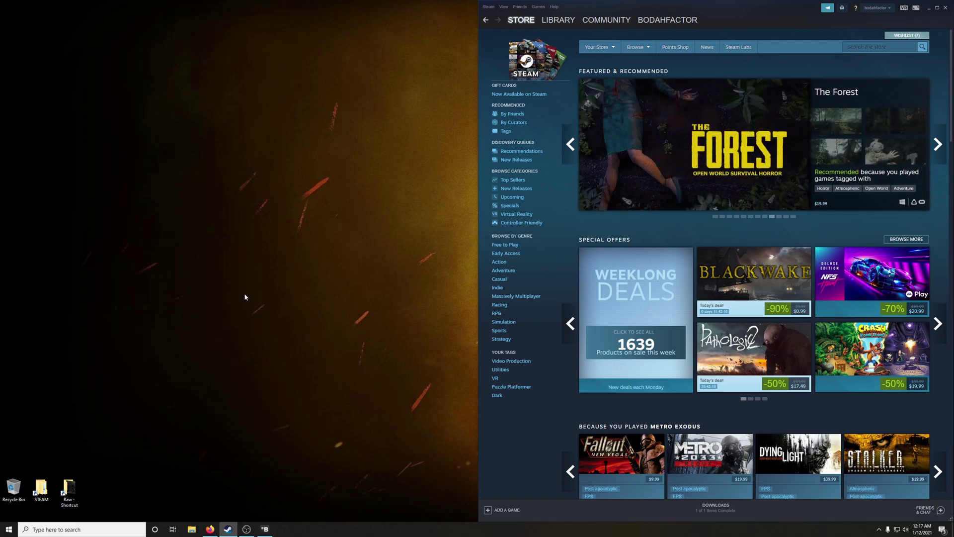
Step: Uninstall The Elder Scrolls V: Skyrim Special Edition from the Steam library and minimize Steam
click(567, 24)
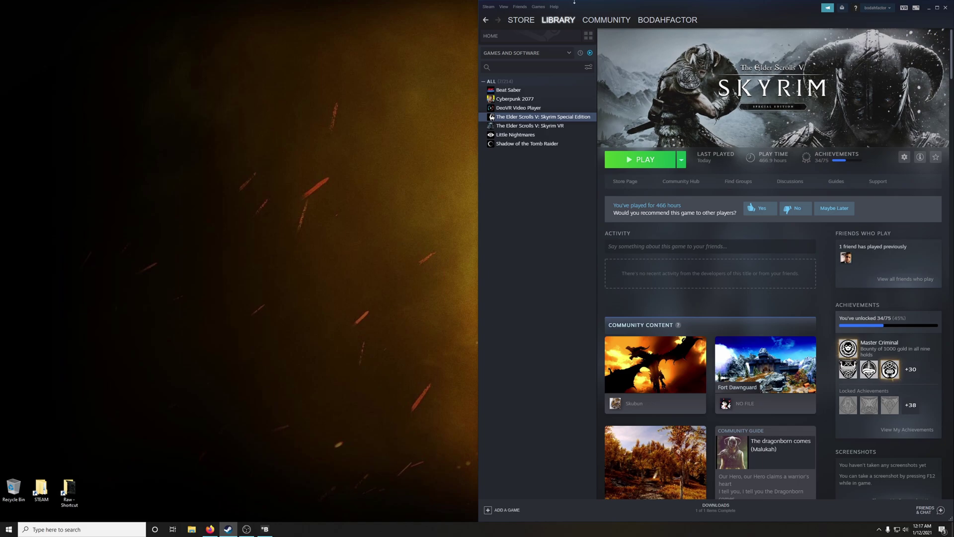
right_click(531, 121)
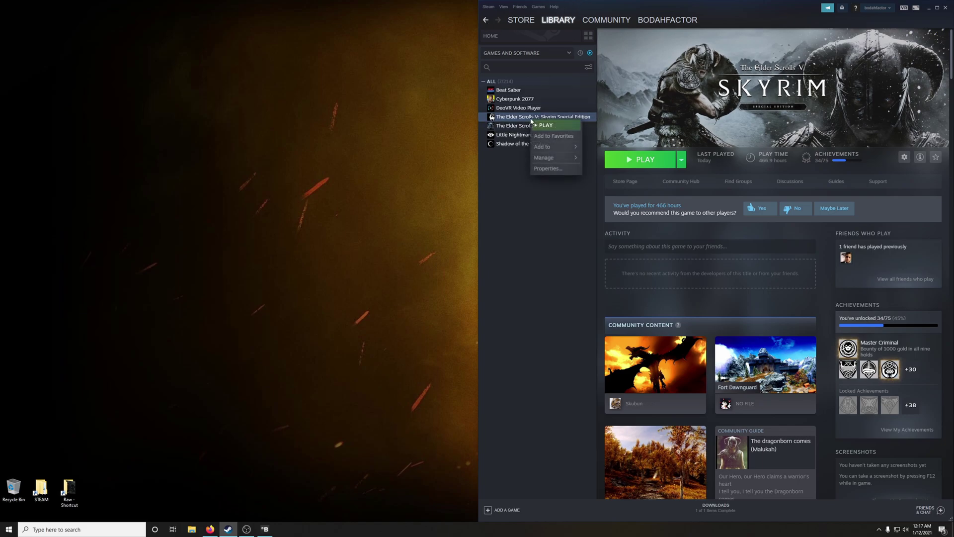
mouse_move(545, 160)
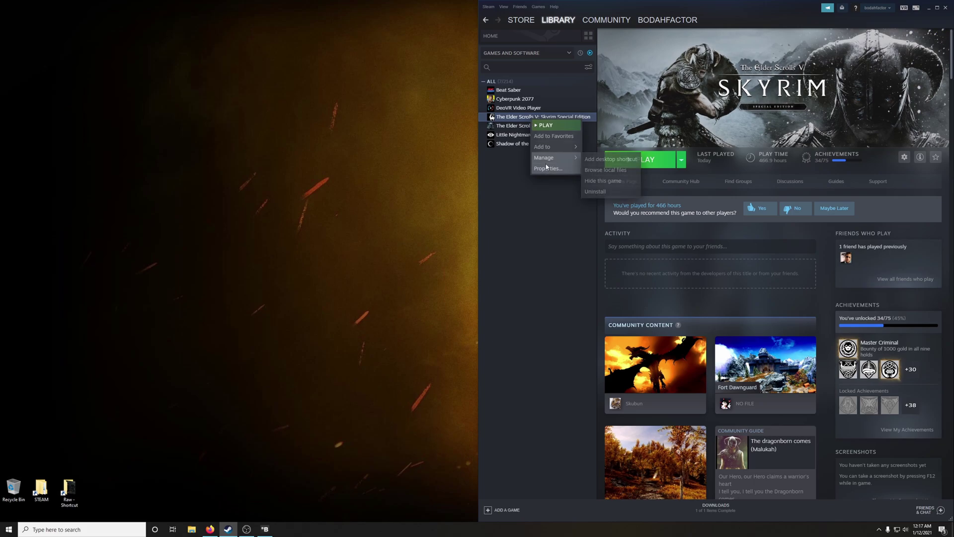
click(594, 191)
click(659, 293)
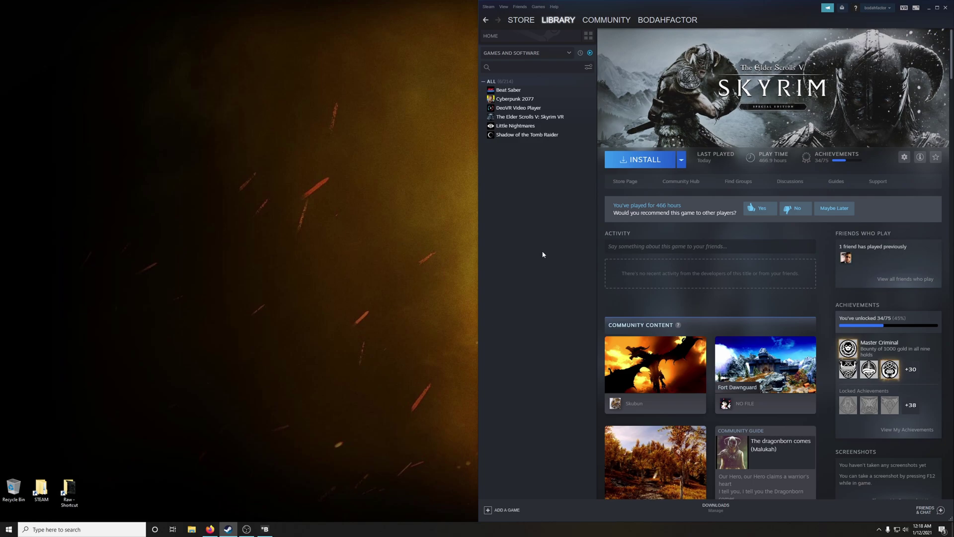
click(928, 8)
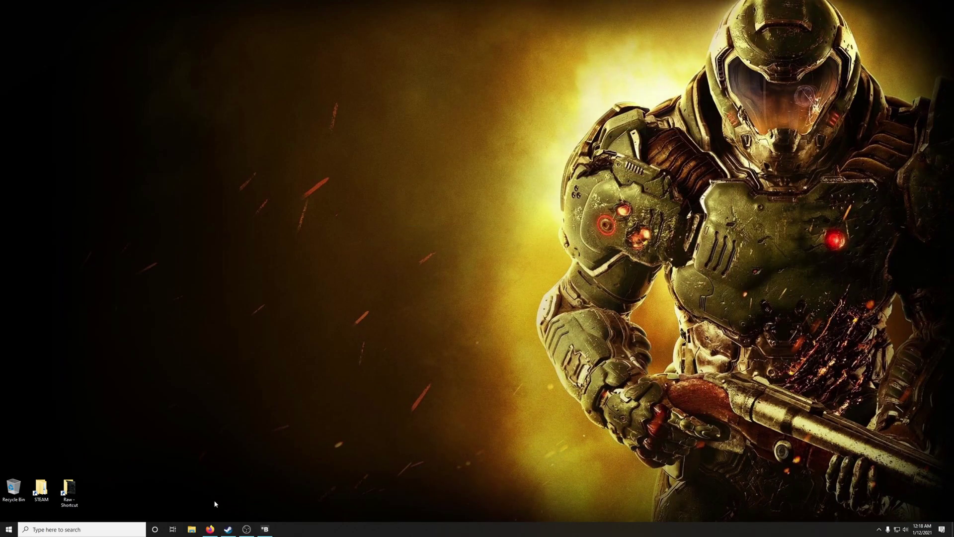
Step: Delete the leftover Skyrim Special Edition folder from Steam's common folder, using the STEAM desktop shortcut
double_click(41, 488)
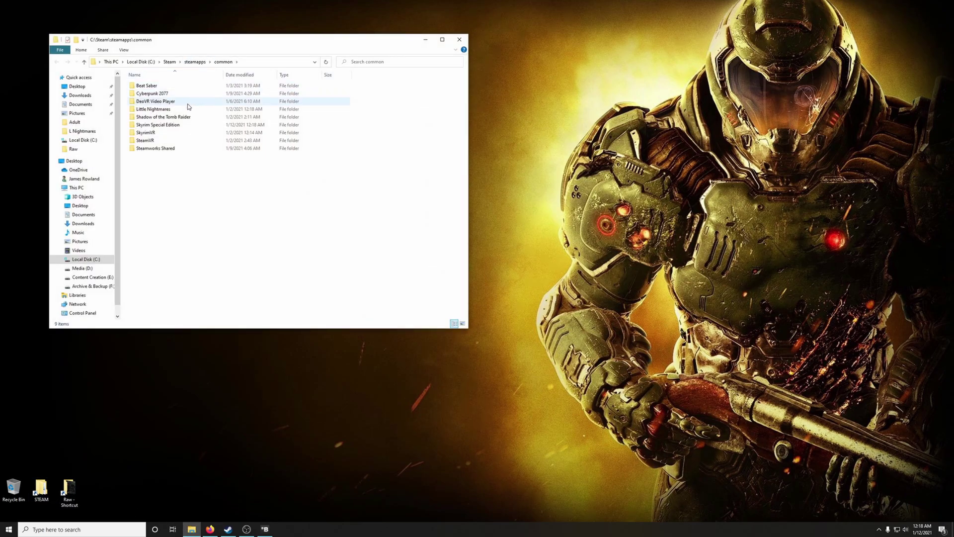
click(164, 129)
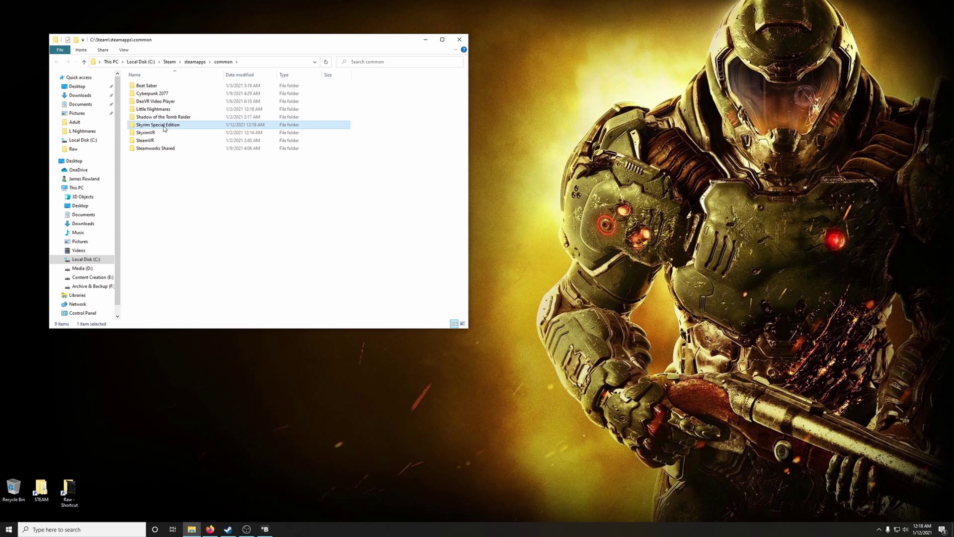
right_click(164, 128)
click(184, 273)
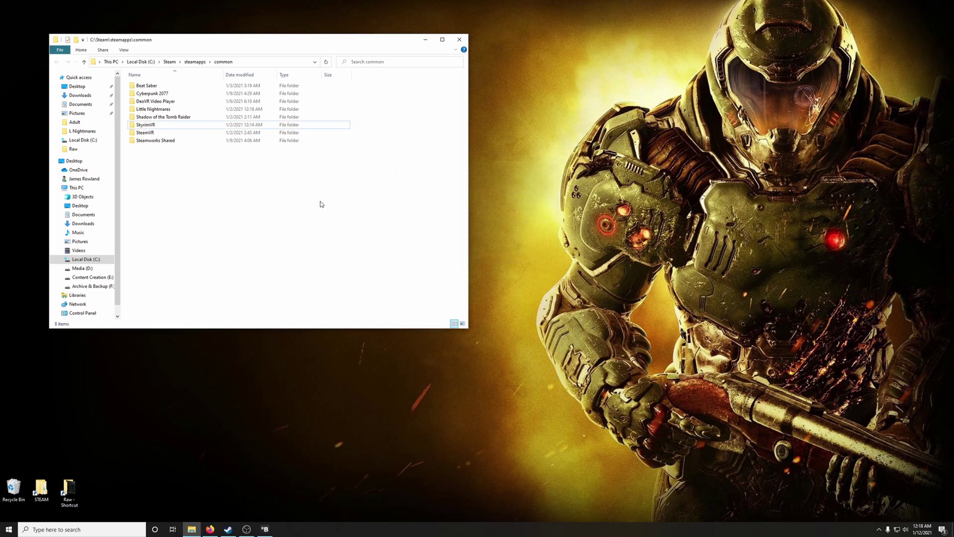
Step: Delete the Skyrim Special Edition folder from Documents\My Games and close File Explorer
click(80, 104)
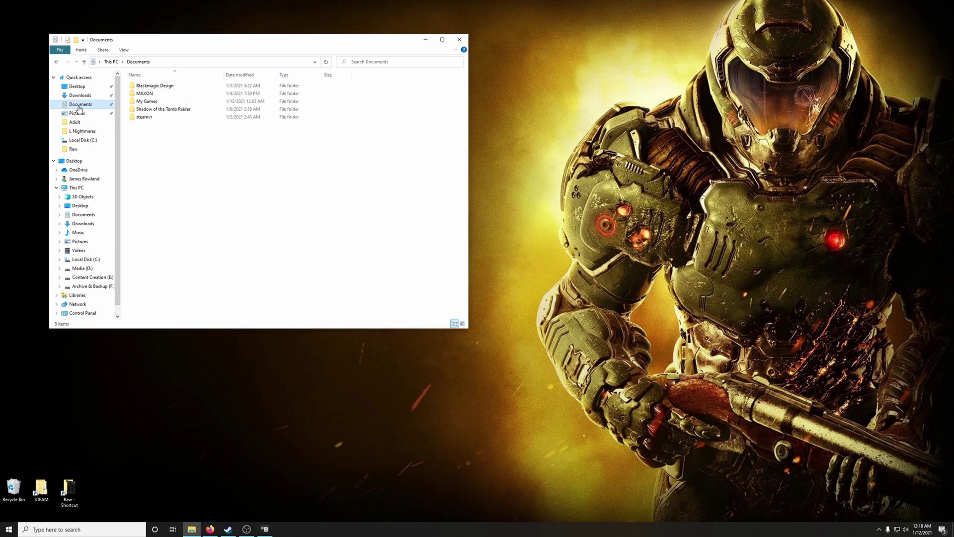
double_click(149, 101)
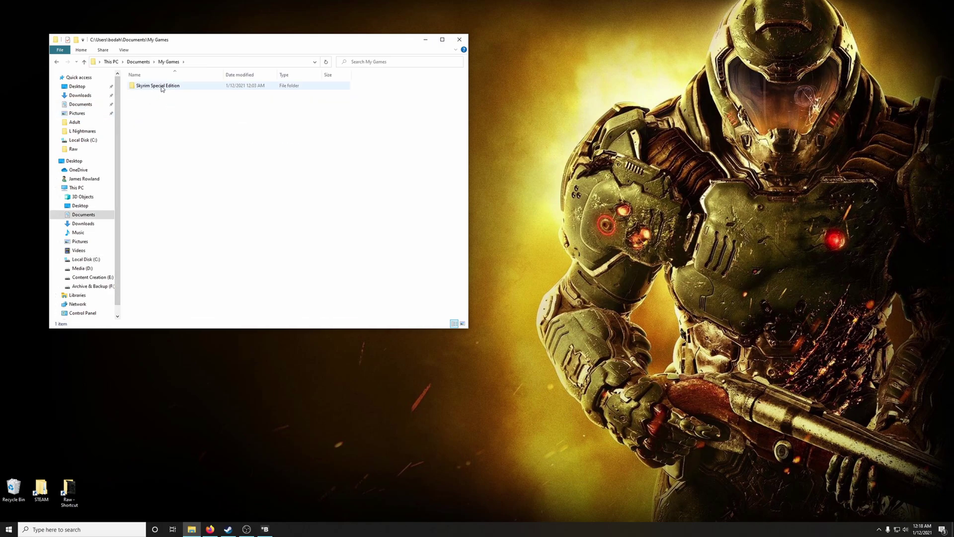
click(150, 88)
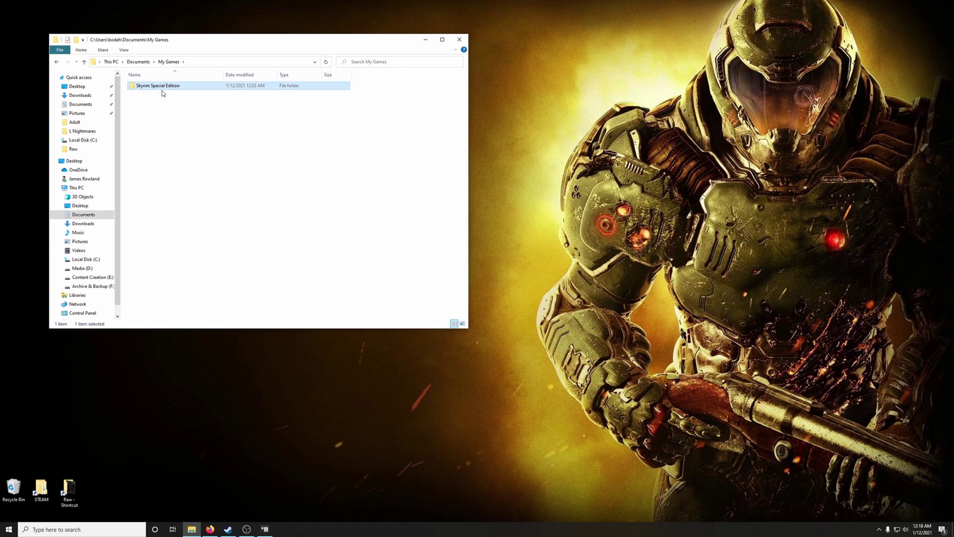
right_click(158, 86)
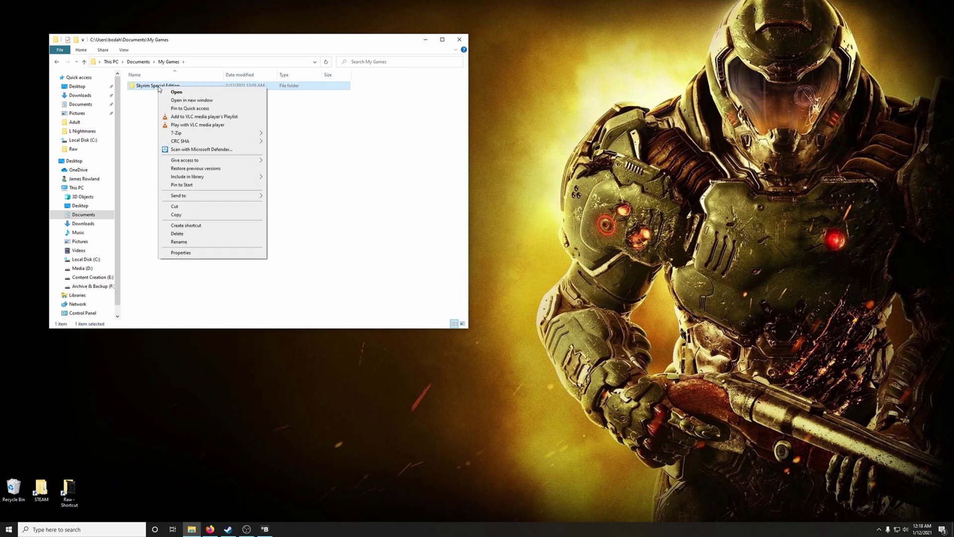
click(189, 233)
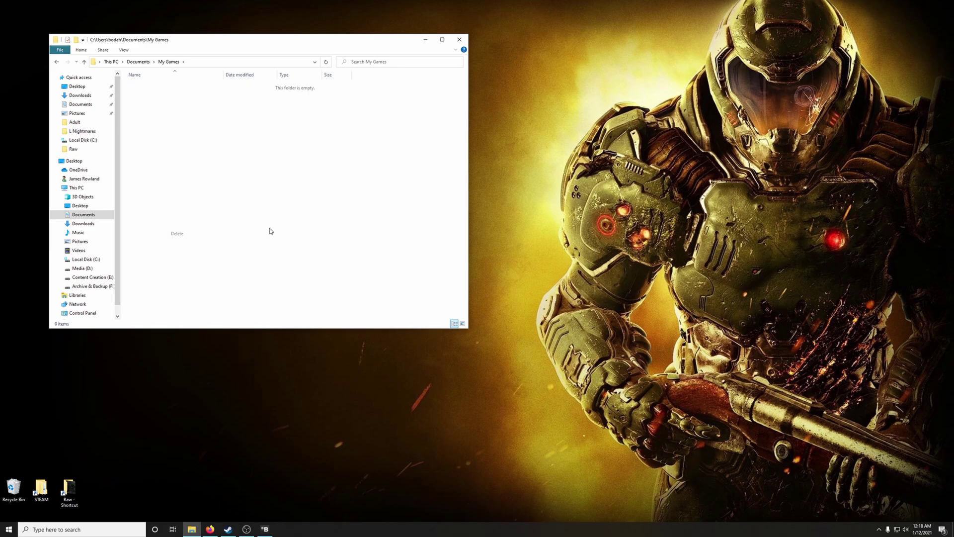
click(462, 42)
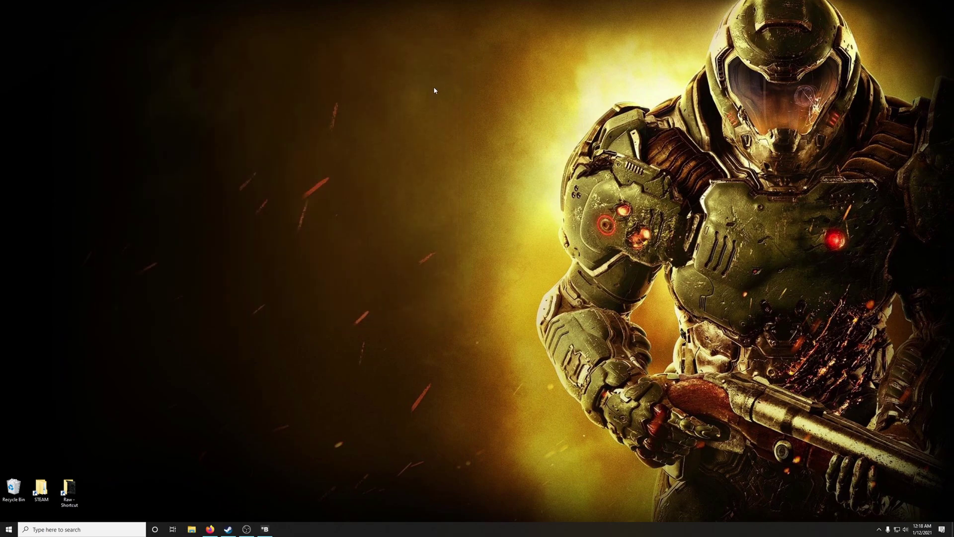
Step: Start a fresh install of The Elder Scrolls V: Skyrim Special Edition from the full Steam library list
click(228, 528)
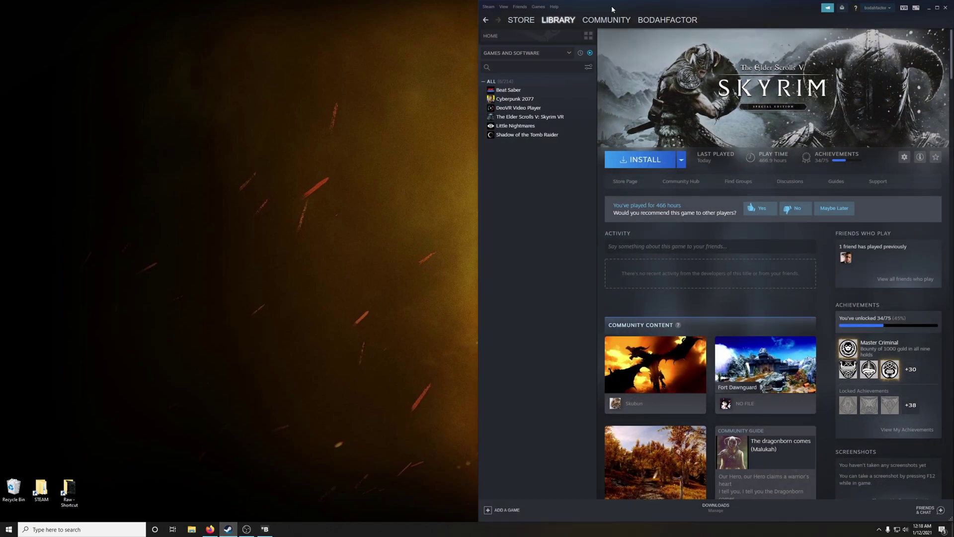
click(590, 53)
click(524, 412)
click(524, 421)
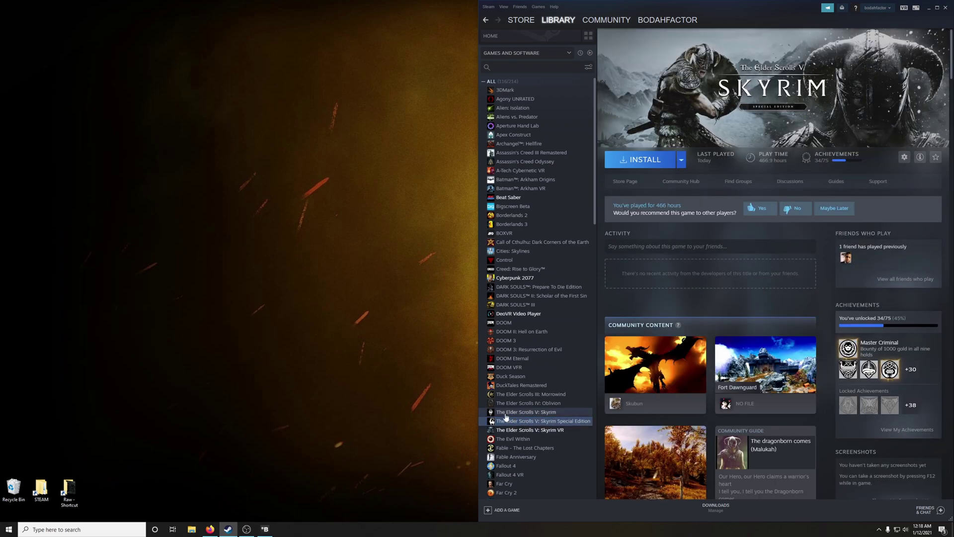
click(635, 160)
click(506, 326)
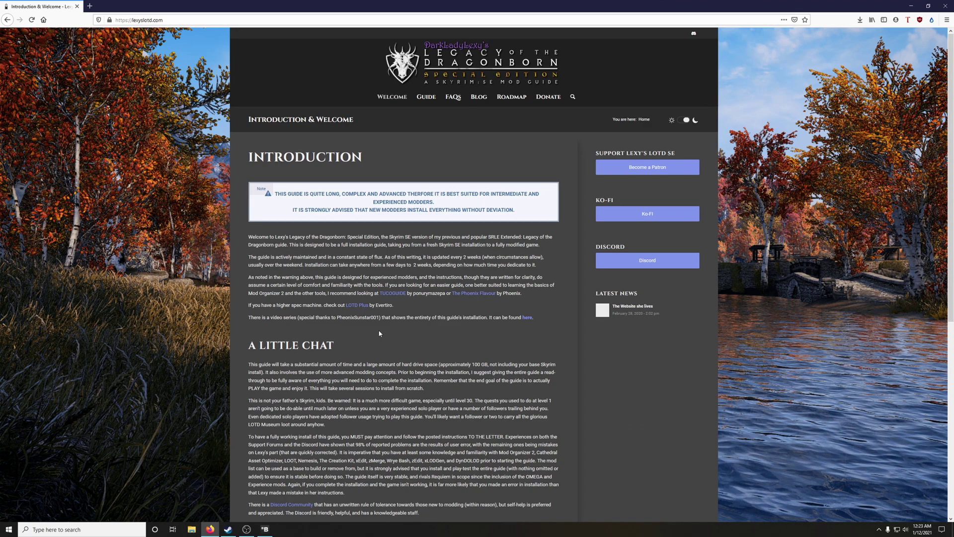
Step: Open the guide's Prerequisites page in the browser and read from its introduction through the Steam Overlay and Update Proofing Skyrim instructions
mouse_move(426, 98)
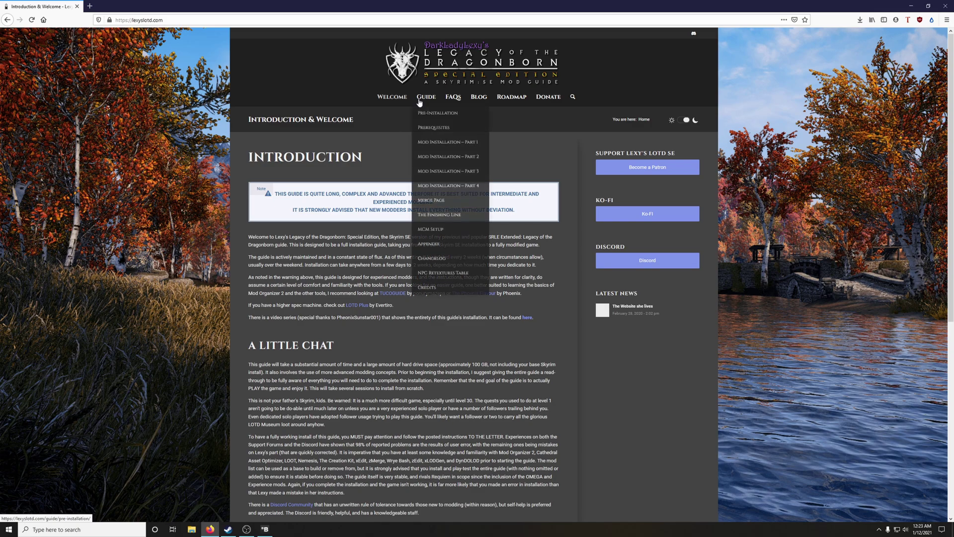
click(424, 130)
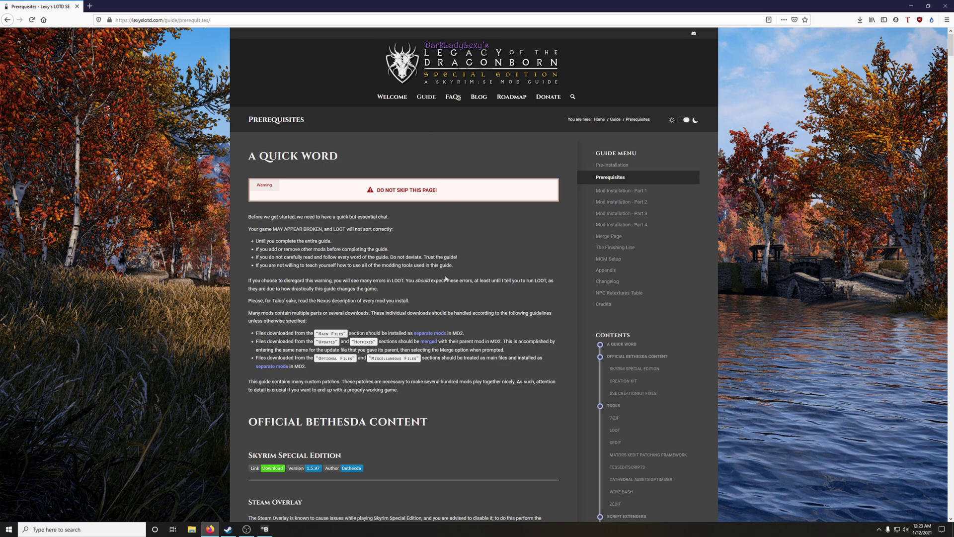
scroll(273, 242, down, 1)
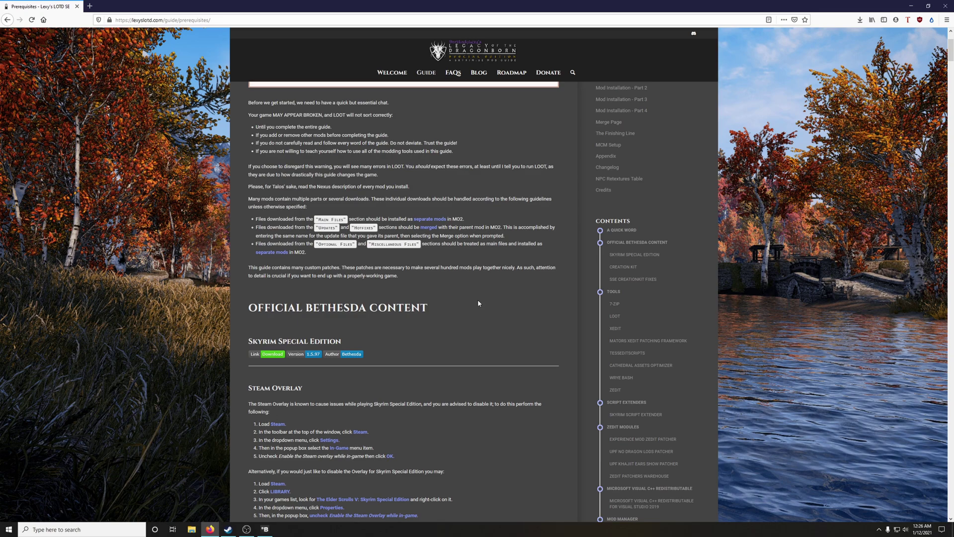
scroll(478, 303, down, 5)
scroll(460, 248, up, 2)
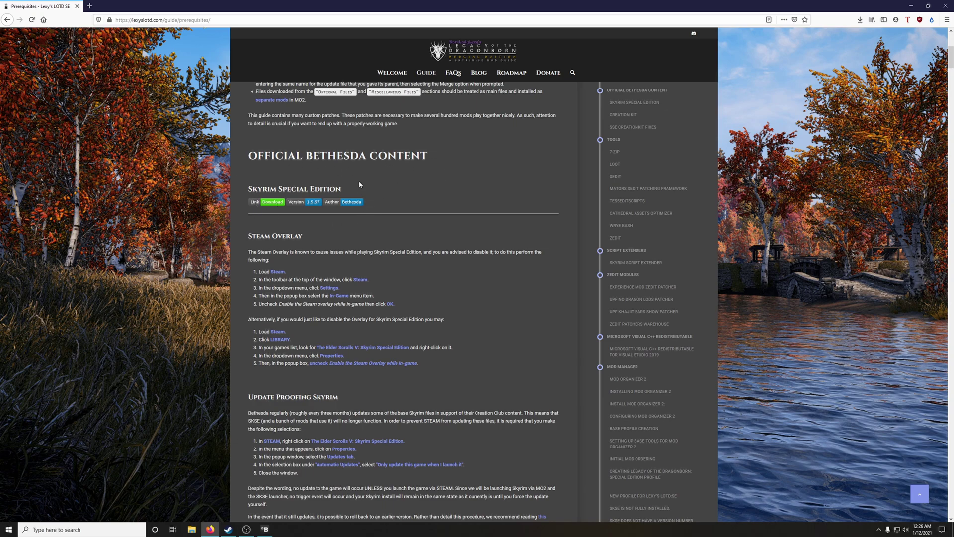
scroll(525, 282, down, 2)
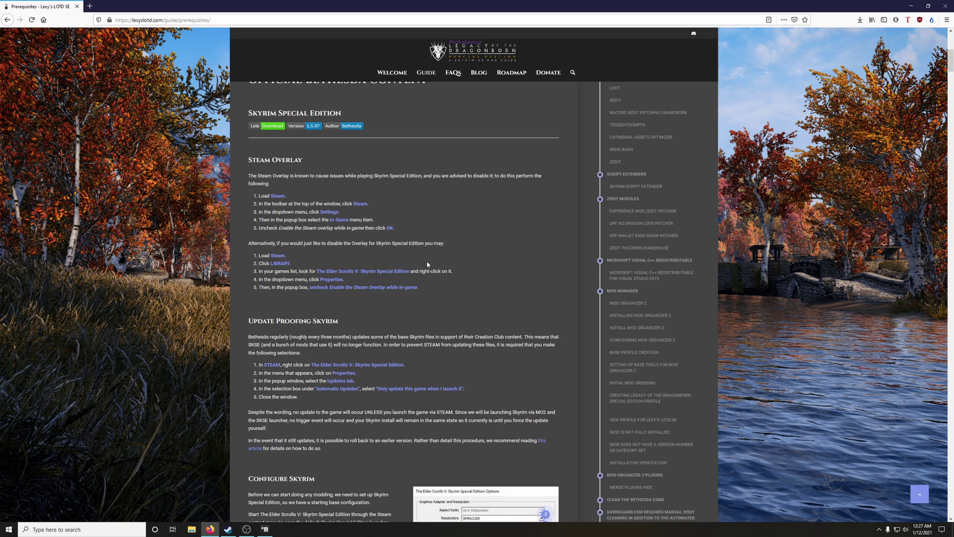
scroll(424, 255, down, 1)
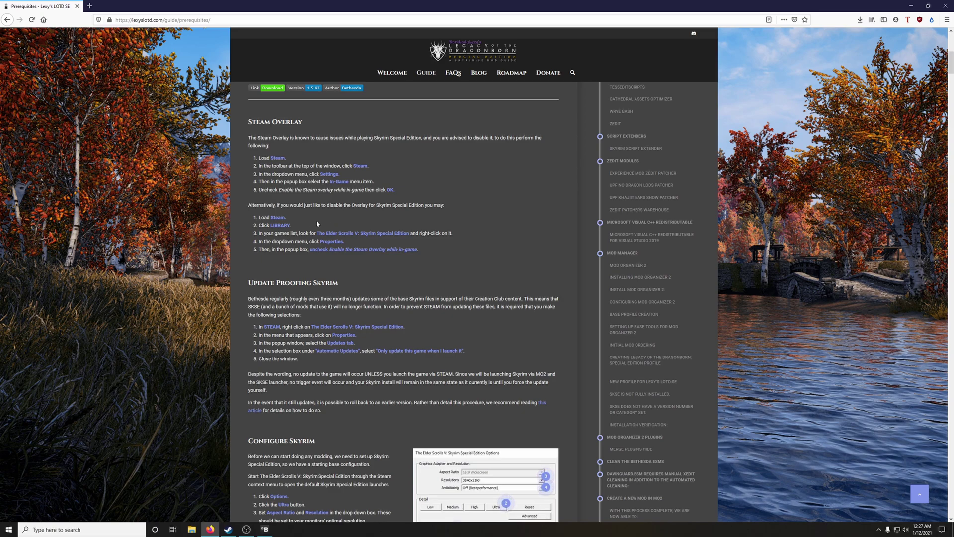
Step: Arrange the guide and Steam side by side and check that the in-game Steam Overlay is disabled in Skyrim Special Edition's properties
drag(475, 12, 1, 149)
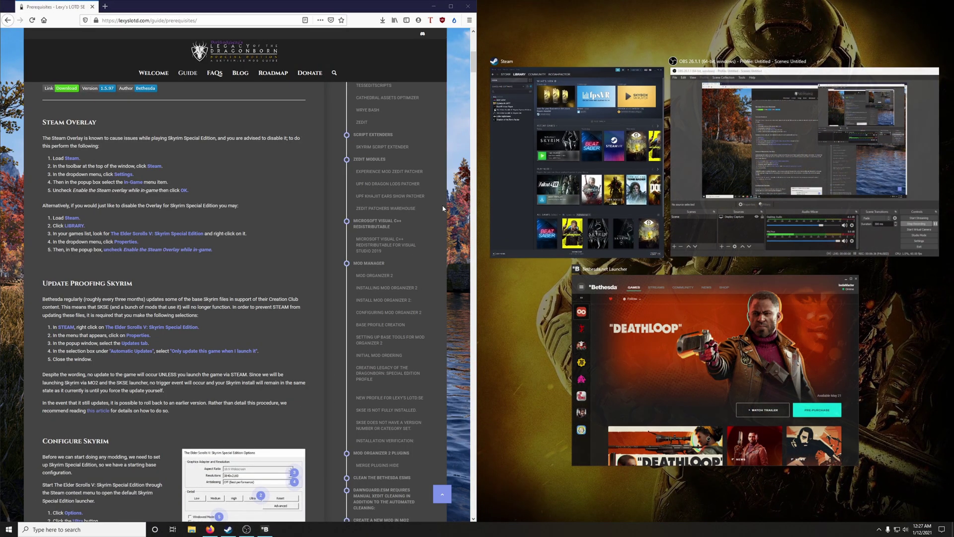
click(511, 172)
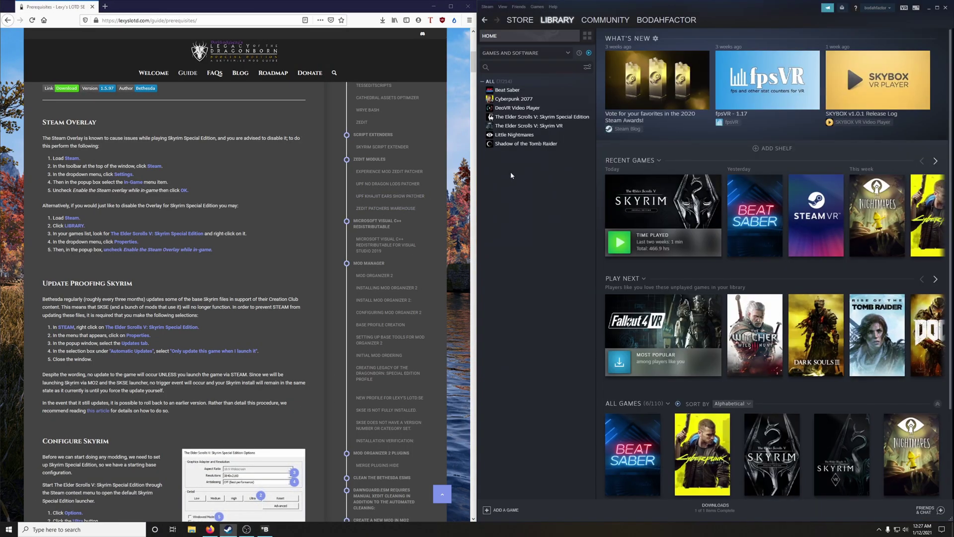
right_click(537, 119)
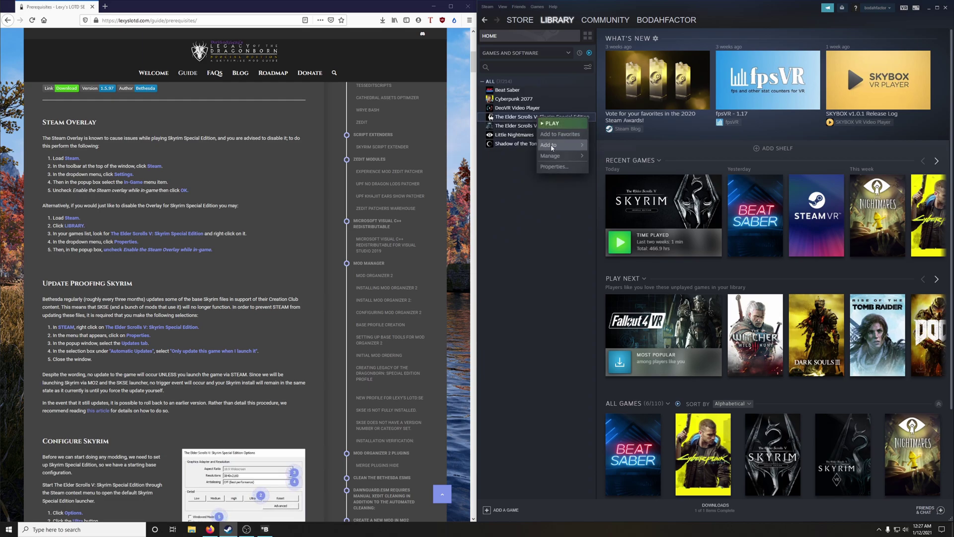
click(553, 168)
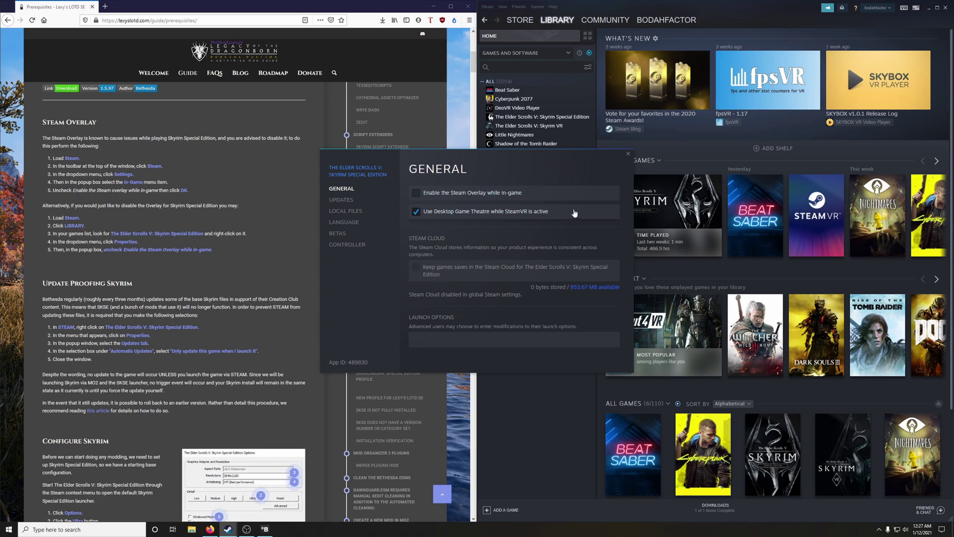
click(629, 155)
Step: Set Skyrim Special Edition's automatic updates to "Only update this game when I launch it" and close its properties
scroll(258, 246, down, 3)
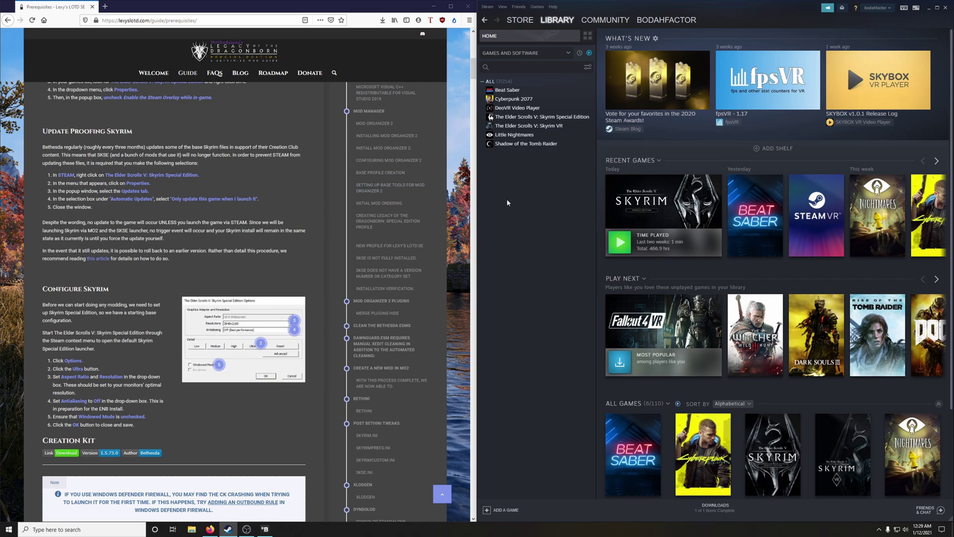
right_click(533, 118)
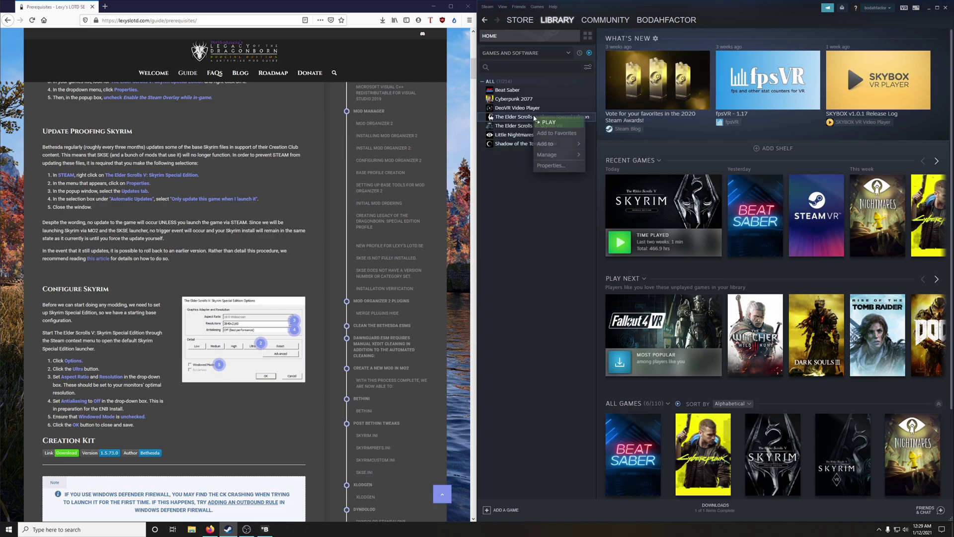
click(552, 166)
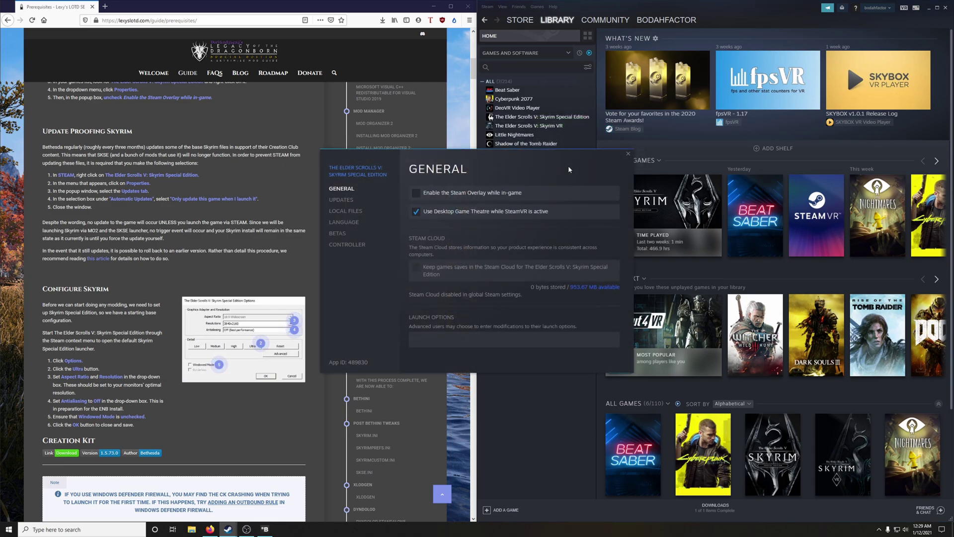
click(343, 199)
drag(523, 174, 629, 157)
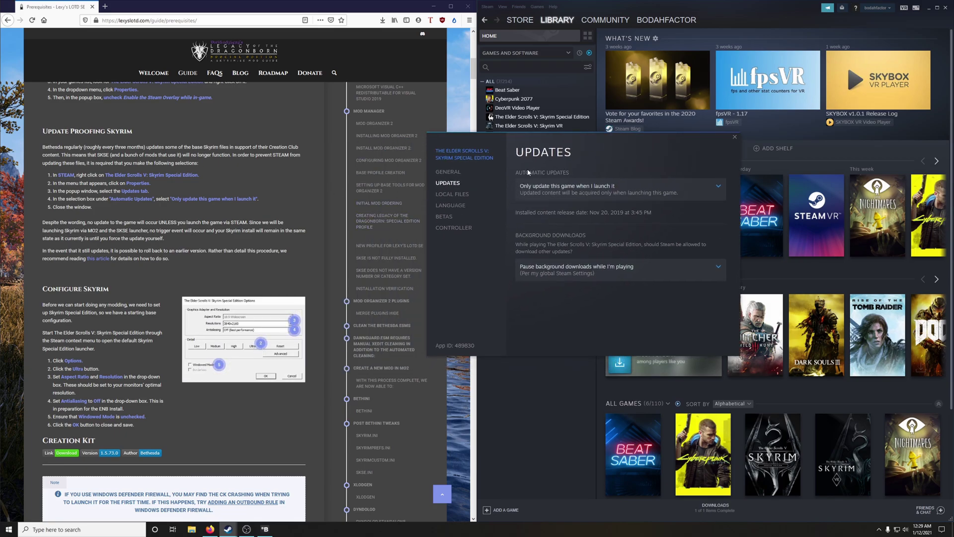
click(554, 193)
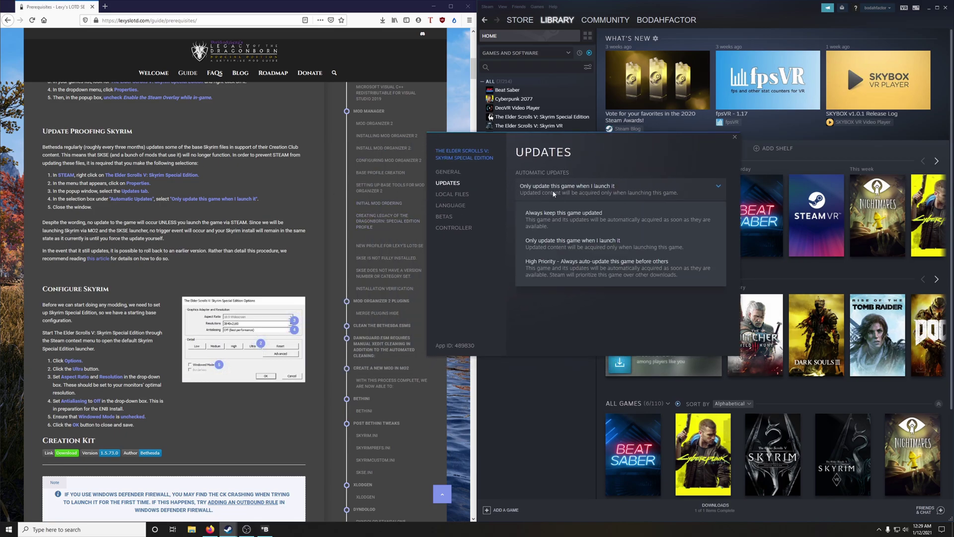
click(572, 246)
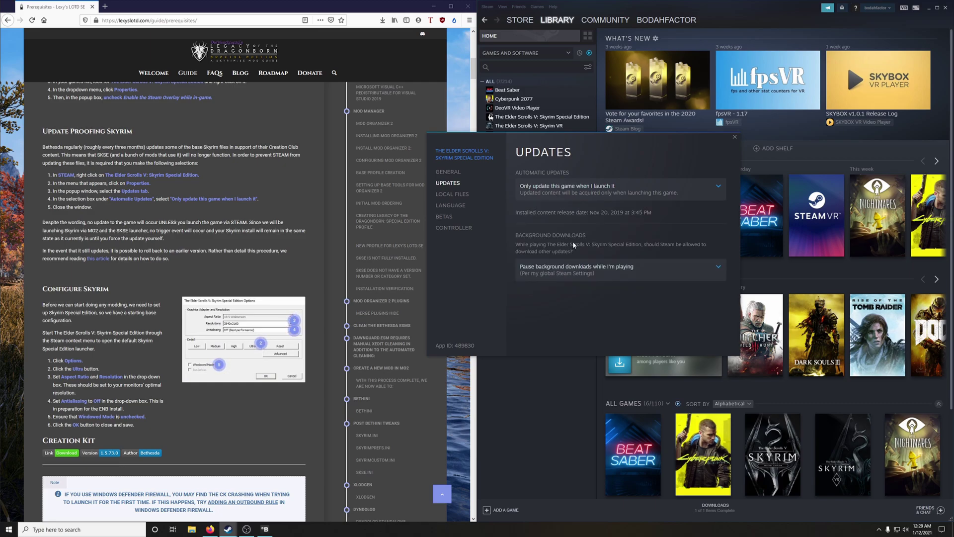
click(735, 137)
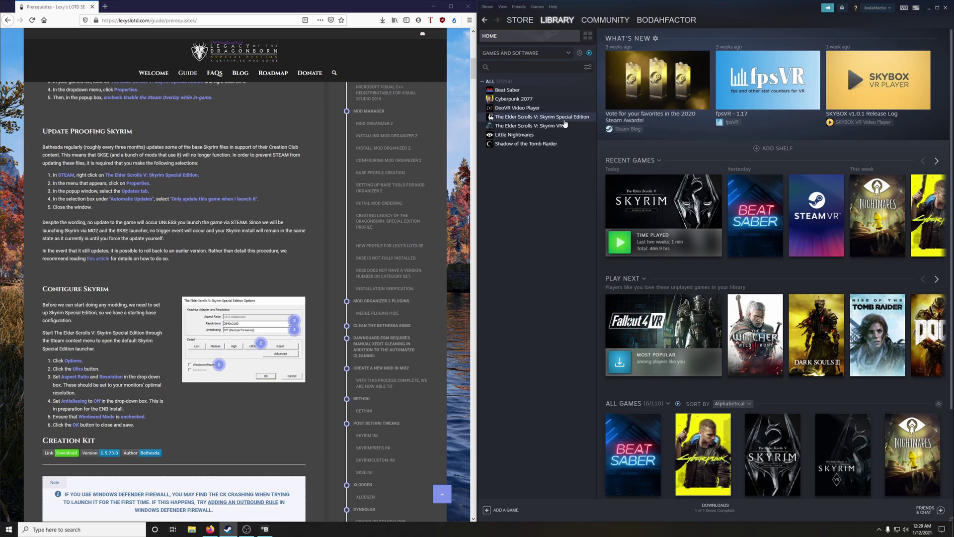
Step: Start the Skyrim Special Edition launcher from Steam, accept the video hardware detection and open the launcher's options
scroll(236, 298, down, 2)
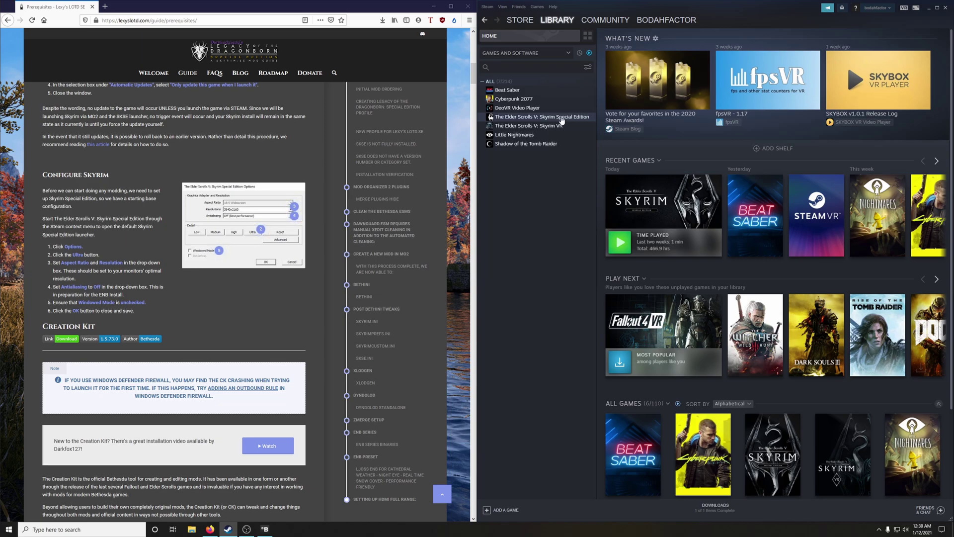
click(562, 120)
click(639, 161)
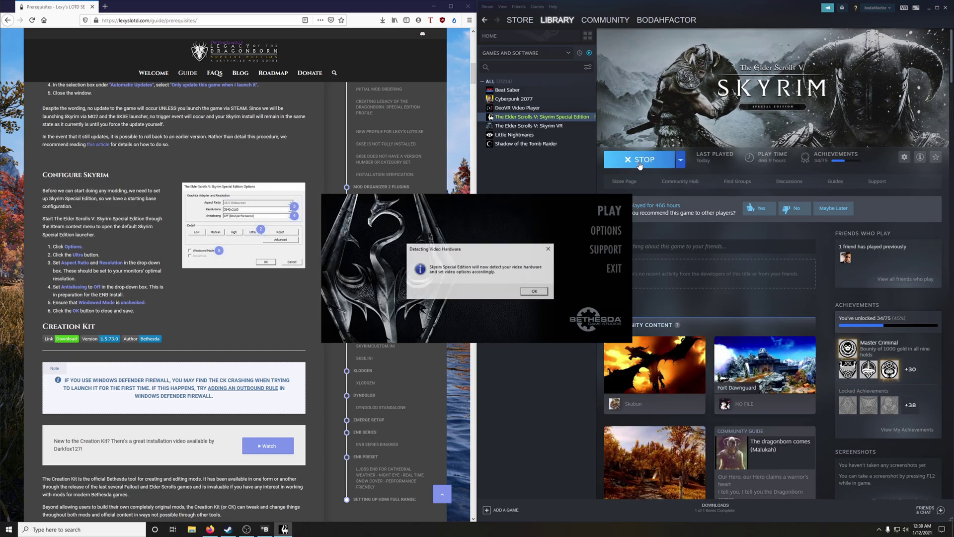
click(534, 296)
click(534, 290)
click(606, 230)
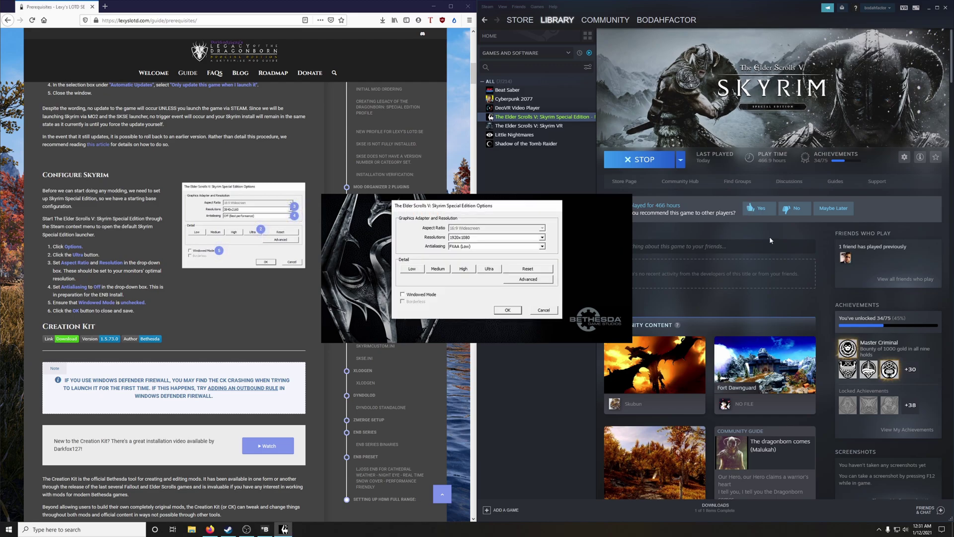
Step: Configure Skyrim with Ultra detail, 2560x1440 resolution and antialiasing Off, save the options and exit the launcher
click(491, 271)
click(531, 293)
click(476, 238)
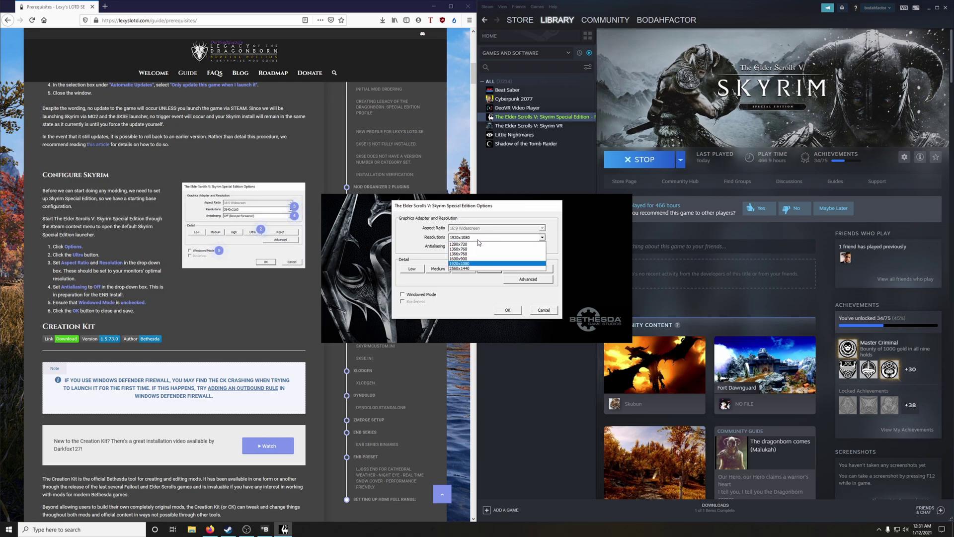
click(467, 268)
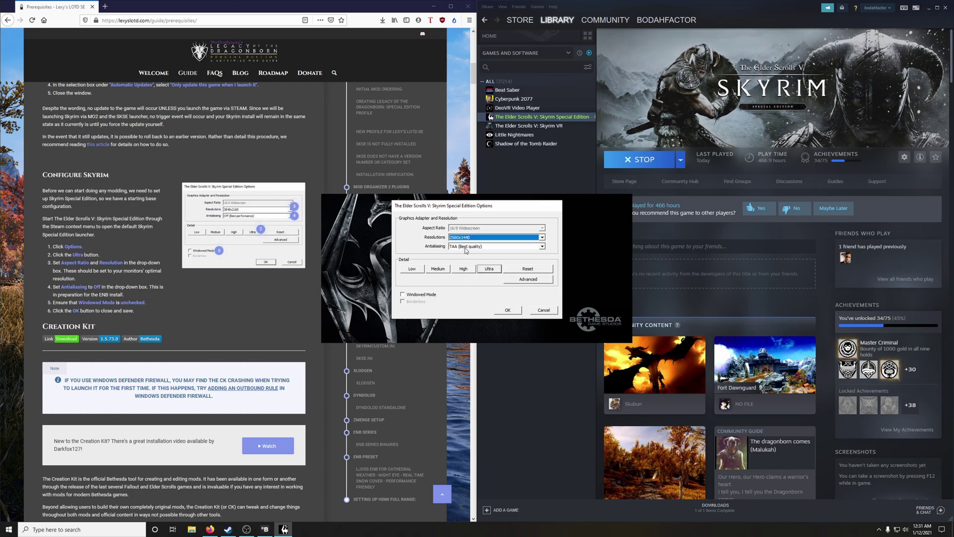
click(465, 251)
click(477, 258)
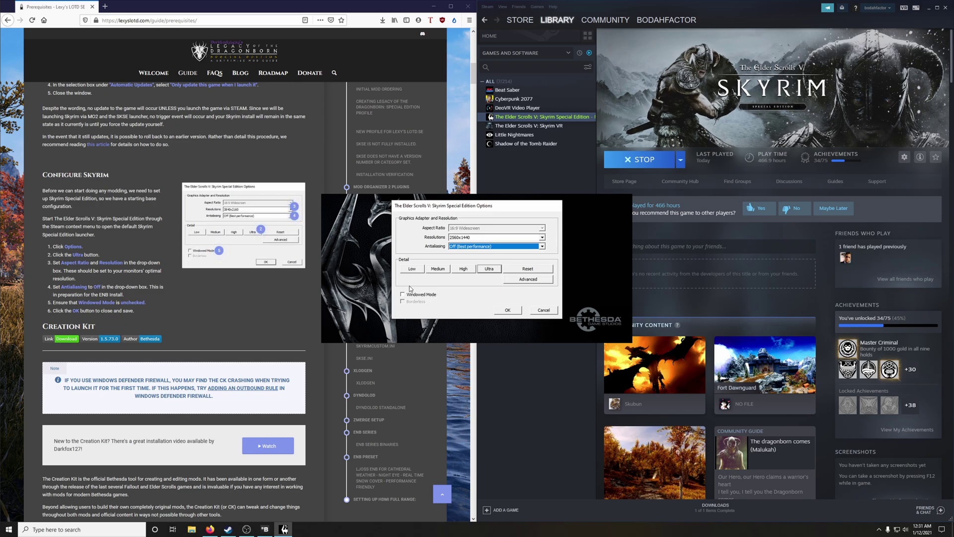
click(506, 311)
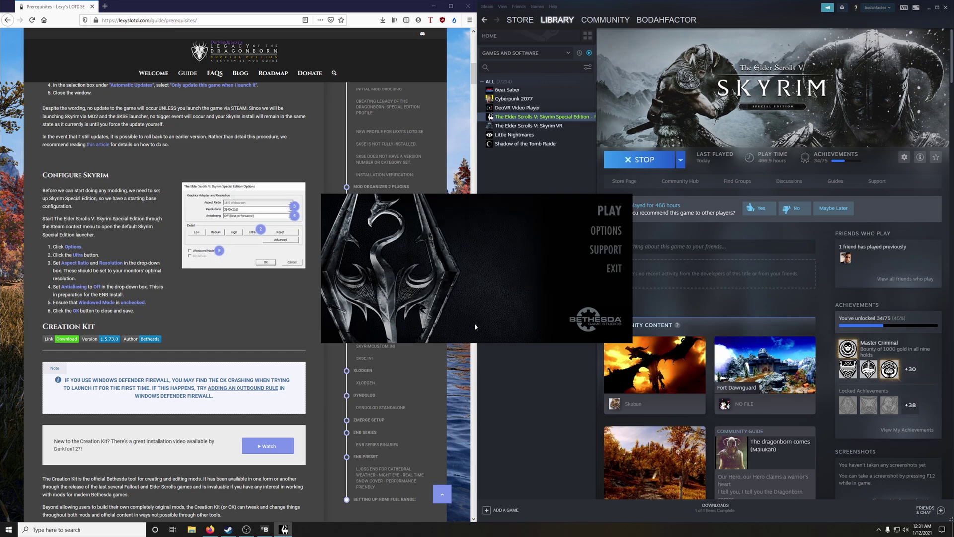
click(614, 269)
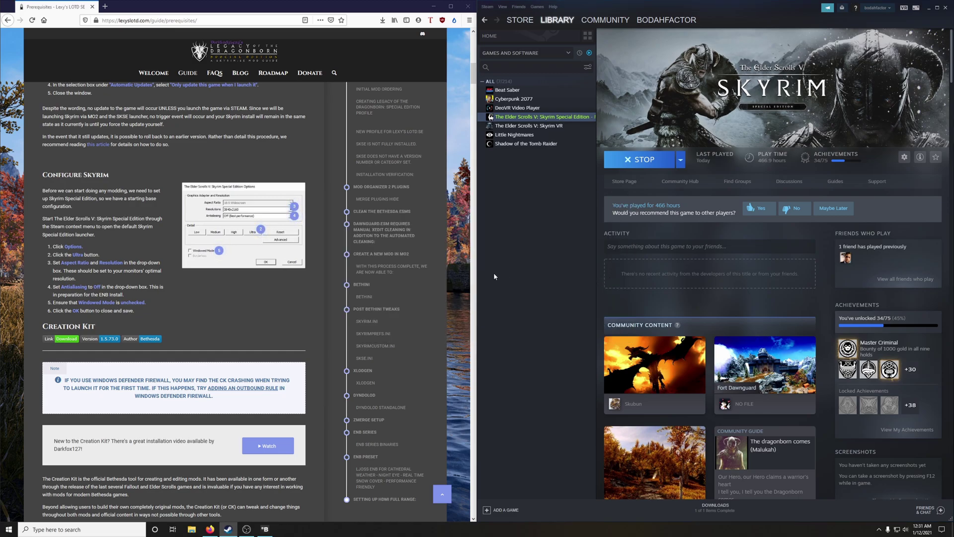
Step: Download the Bethesda Launcher setup file through the link in the guide's Creation Kit section
click(269, 308)
scroll(229, 307, down, 3)
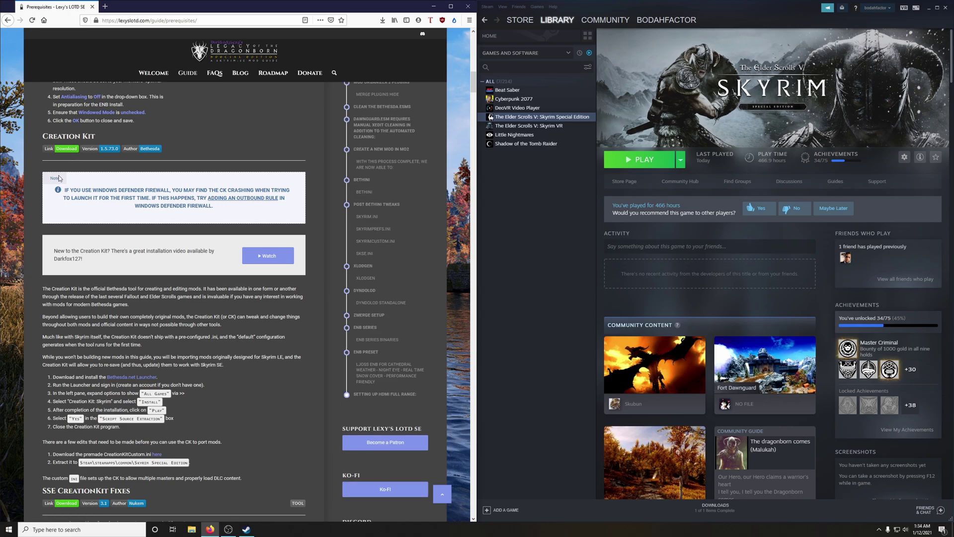
click(67, 150)
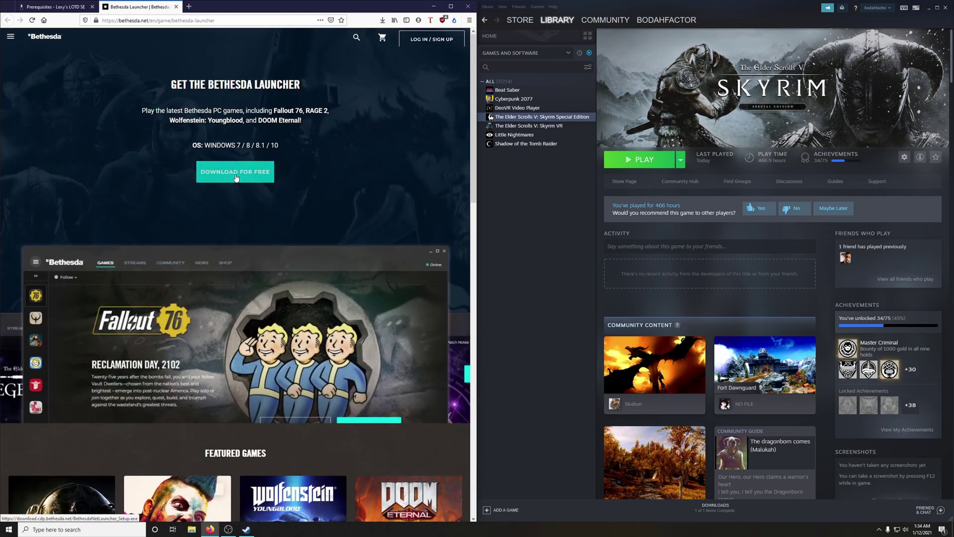
click(236, 178)
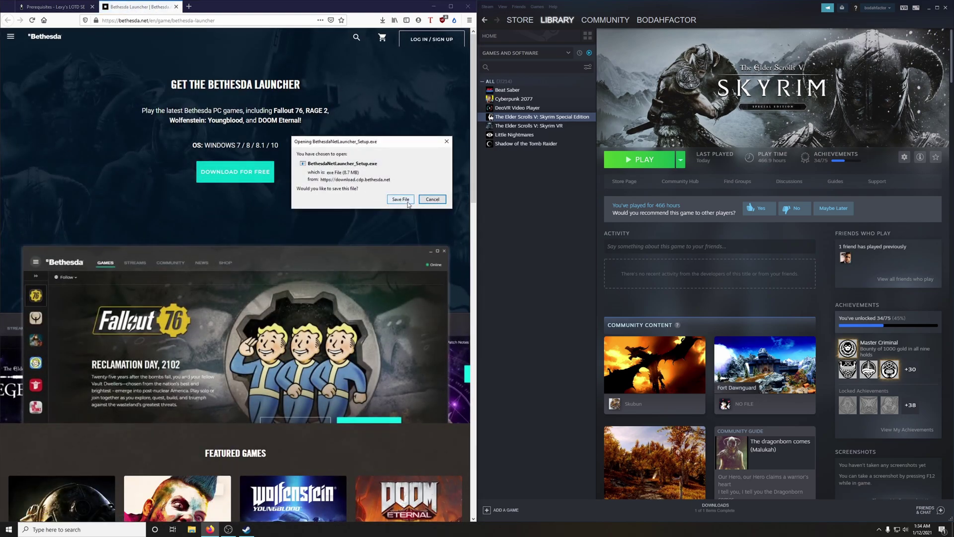
click(401, 200)
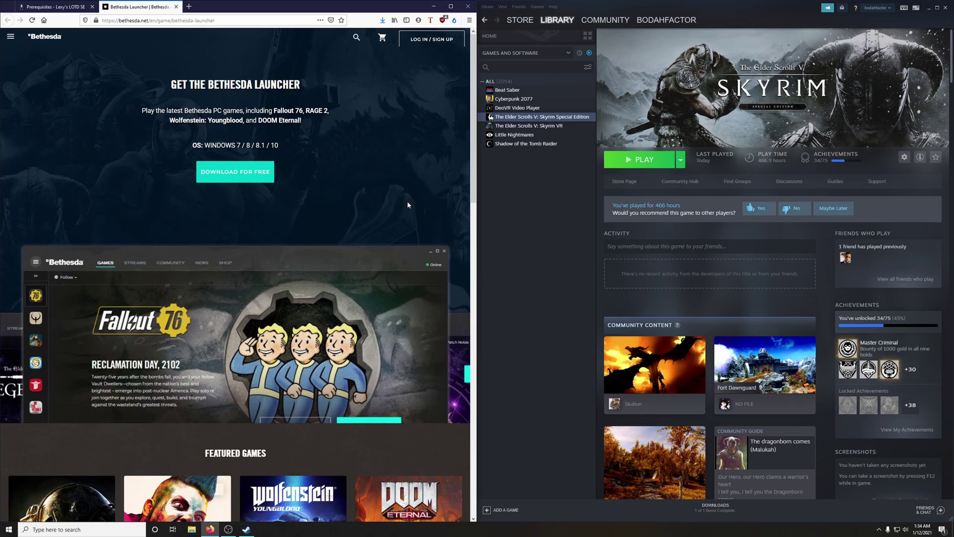
Step: Run BethesdaNetLauncher_Setup from the Downloads folder and expand the Bethesda launcher's list of all games
click(382, 21)
click(382, 44)
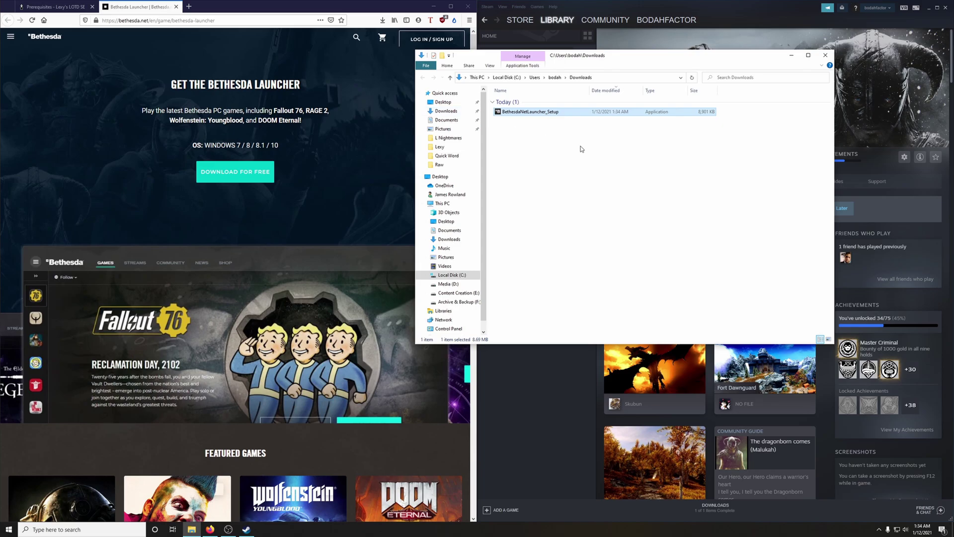
double_click(546, 112)
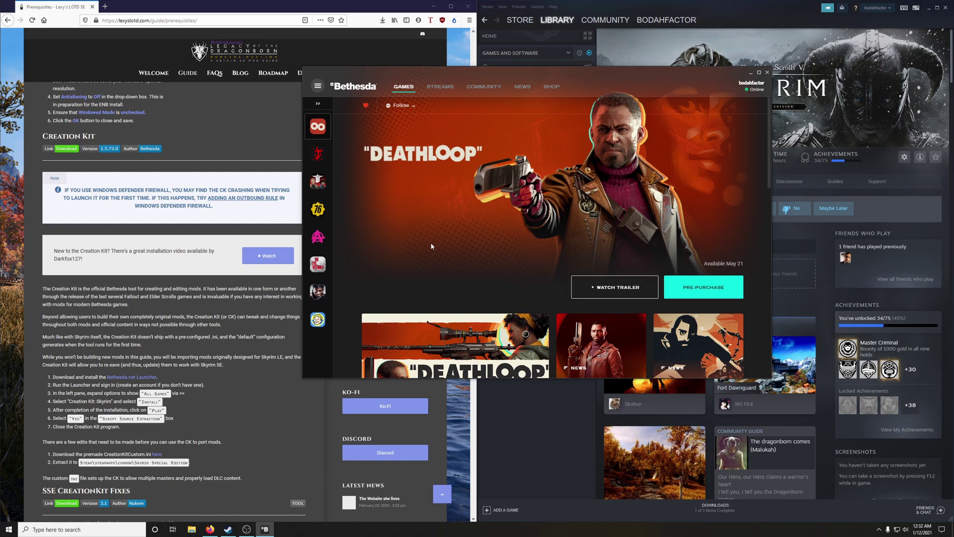
click(317, 105)
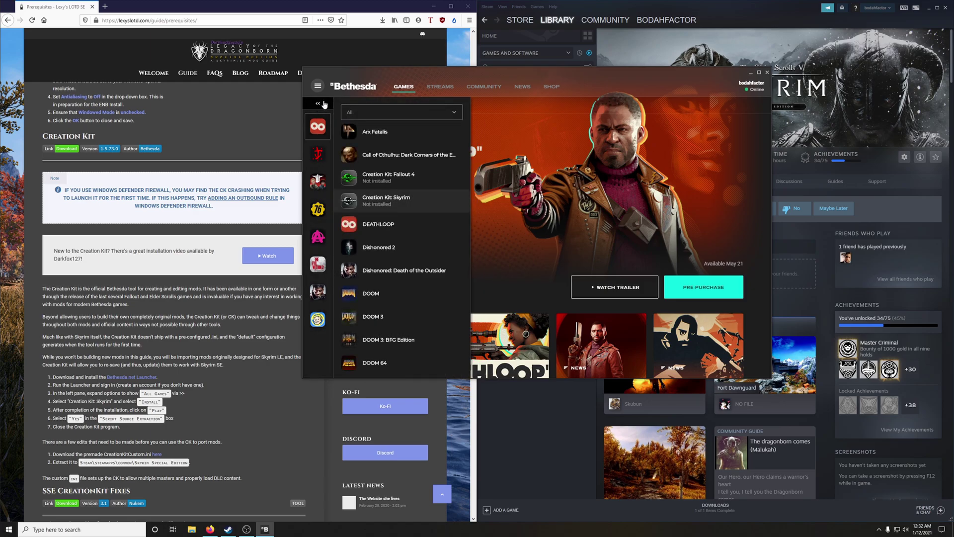
Step: Install Creation Kit: Skyrim from the games list into C:\Steam\steamapps\common\Skyrim Special Edition without adding shortcuts
click(377, 203)
click(714, 156)
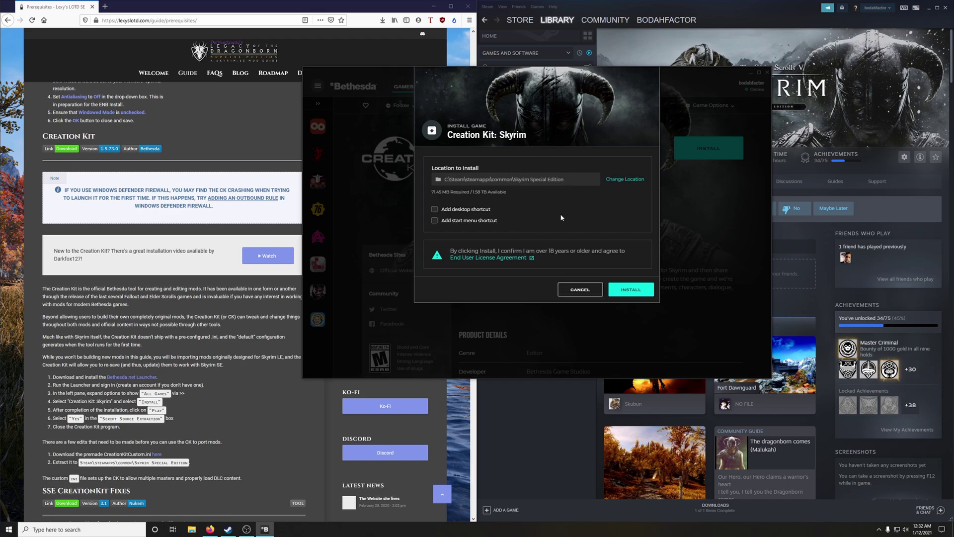
click(640, 294)
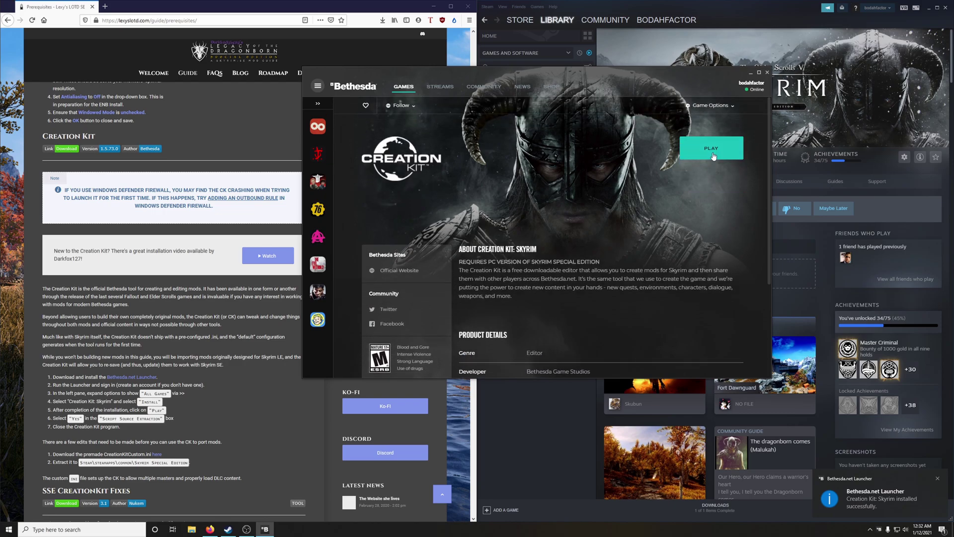
Step: Launch the Creation Kit, unpack its Scripts.zip script sources, and close both the Creation Kit and the Bethesda launcher
click(712, 154)
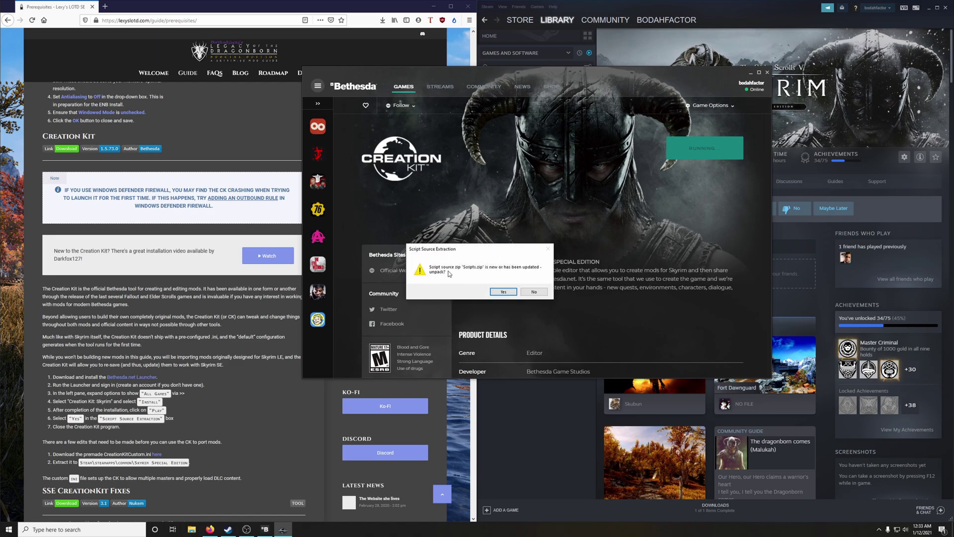
click(503, 292)
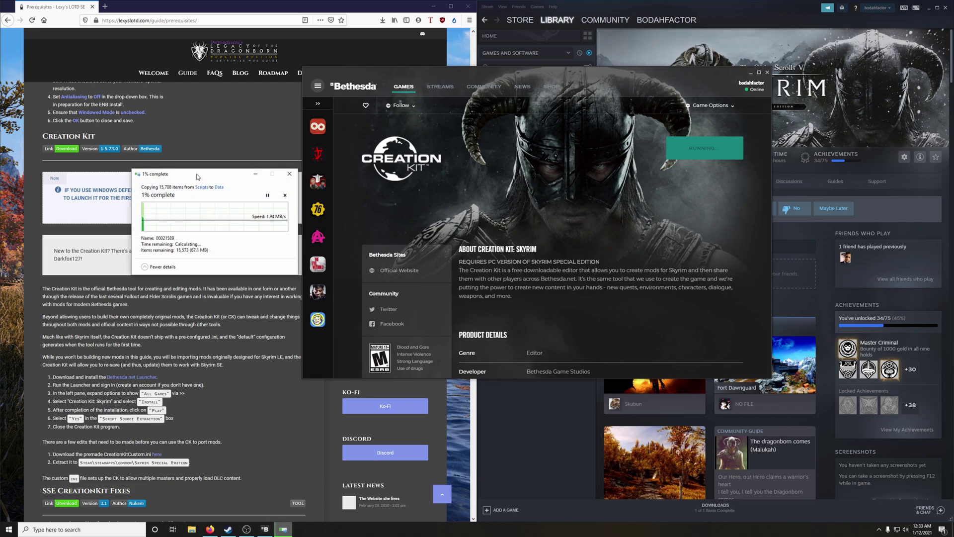
drag(198, 177, 525, 152)
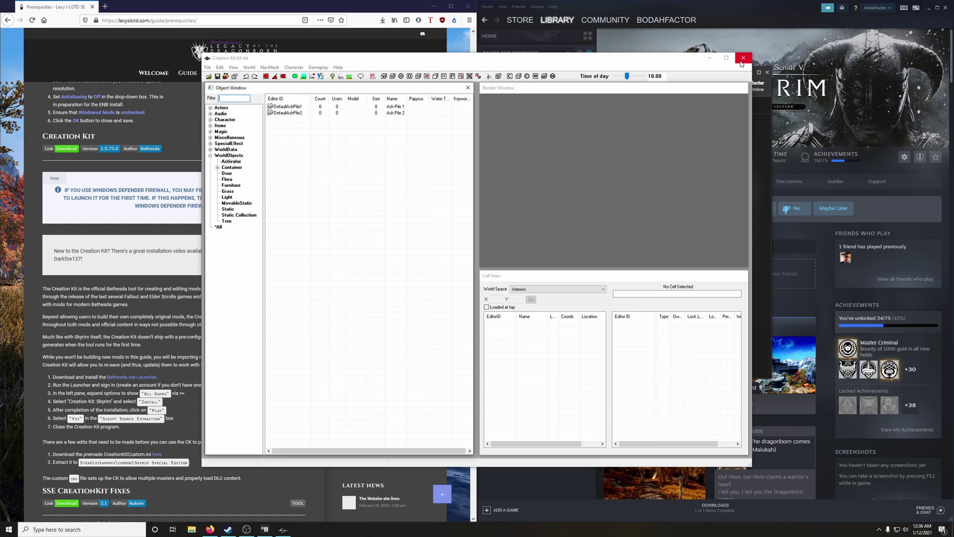
click(742, 58)
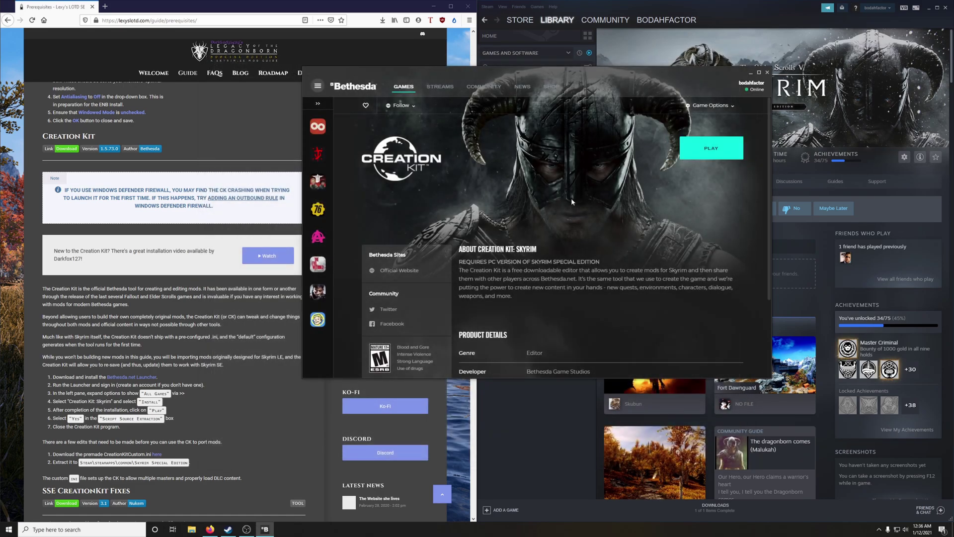
click(767, 72)
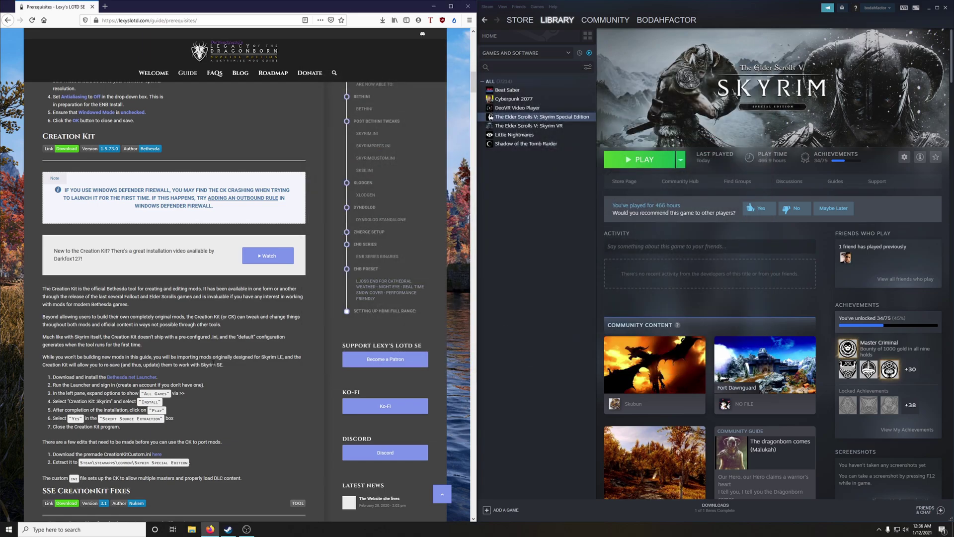
Step: Download the premade CreationKitCustom.7z through the link in the guide's Creation Kit section
scroll(251, 326, down, 5)
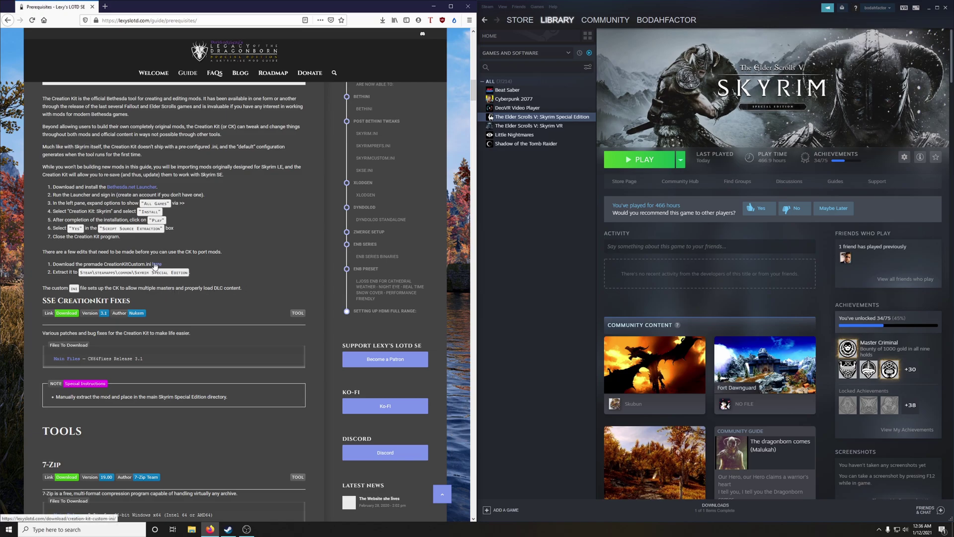
click(157, 264)
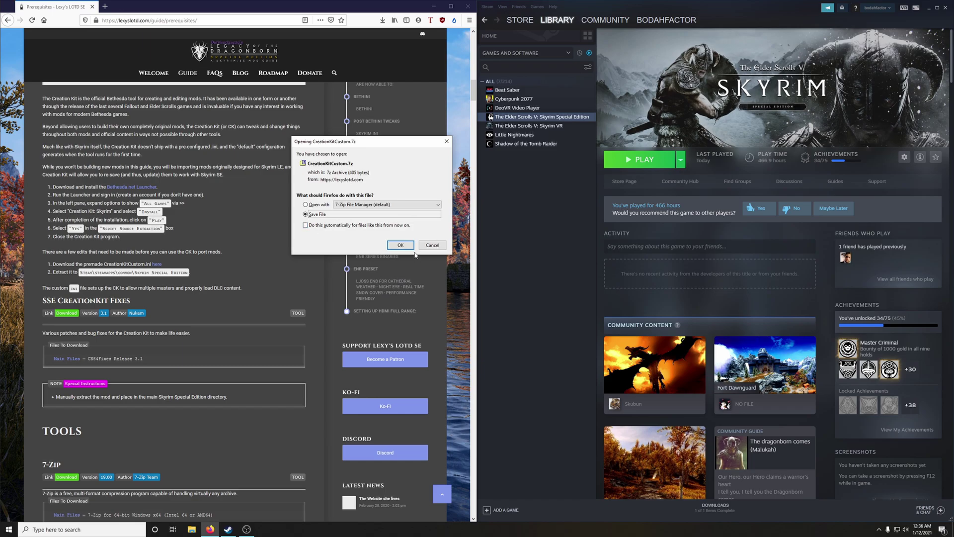
click(400, 245)
Step: Extract CreationKitCustom.ini from the downloaded archive into the Skyrim Special Edition folder under C:\Steam\steamapps\common
click(433, 6)
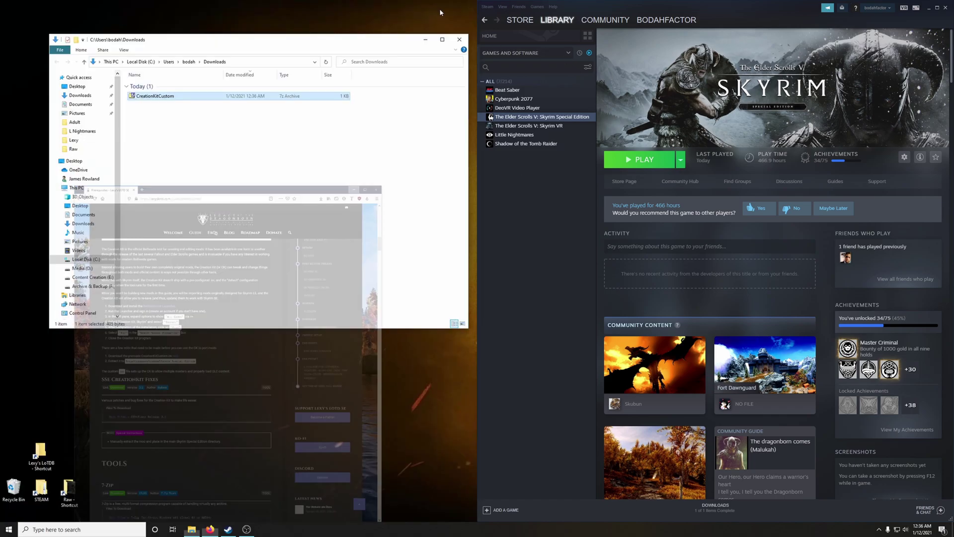
drag(331, 44, 772, 38)
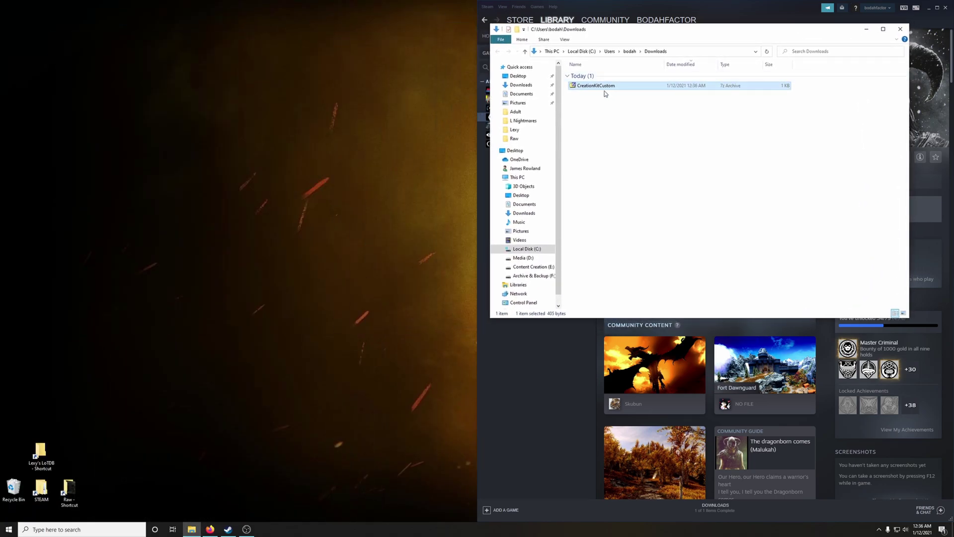
double_click(41, 490)
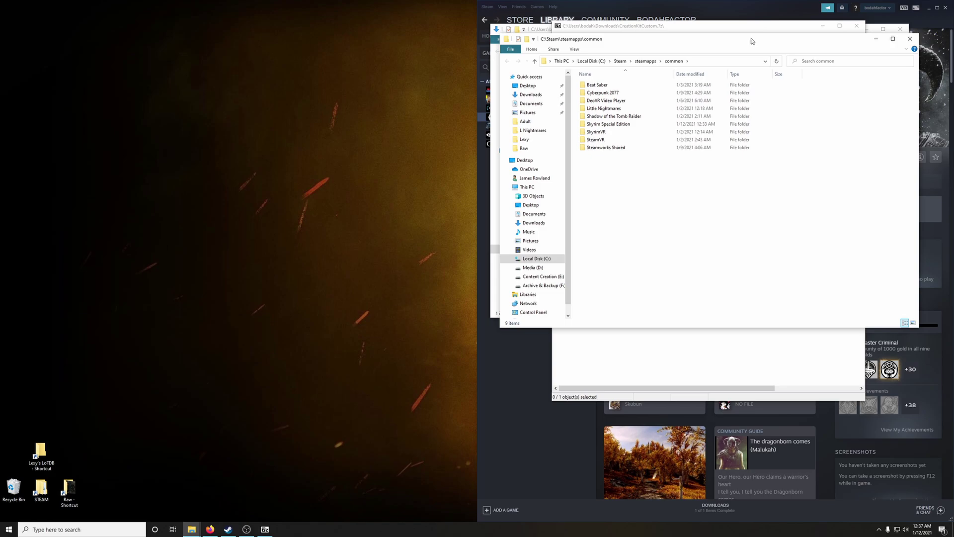
drag(751, 41, 268, 33)
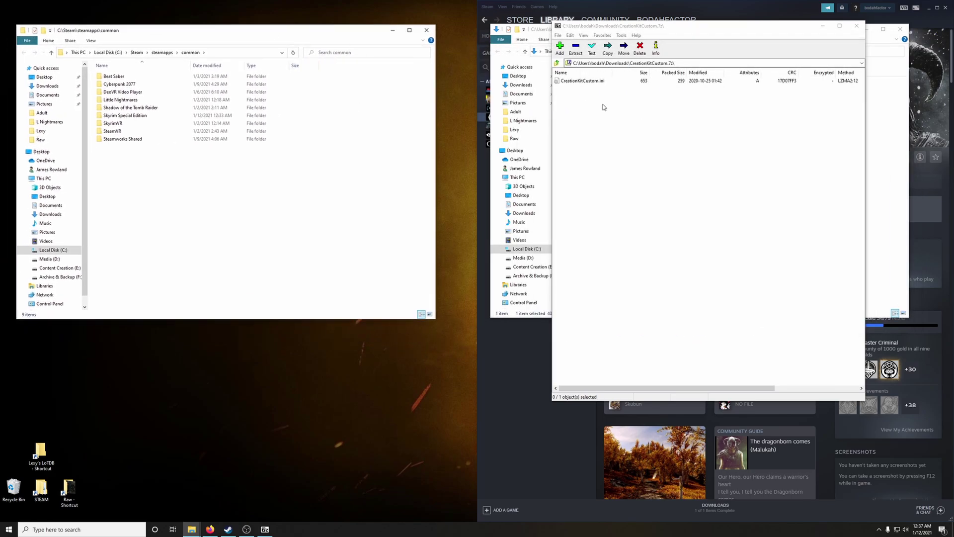
drag(591, 84, 145, 119)
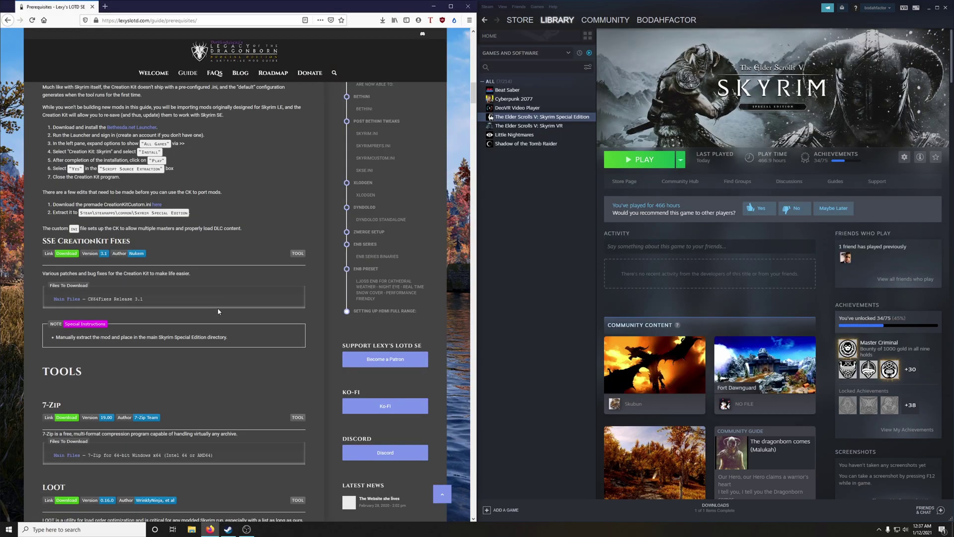
Step: Download the CK64Fixes Release 3.1 main file from the SSE CreationKit Fixes page linked in the guide
scroll(218, 312, down, 1)
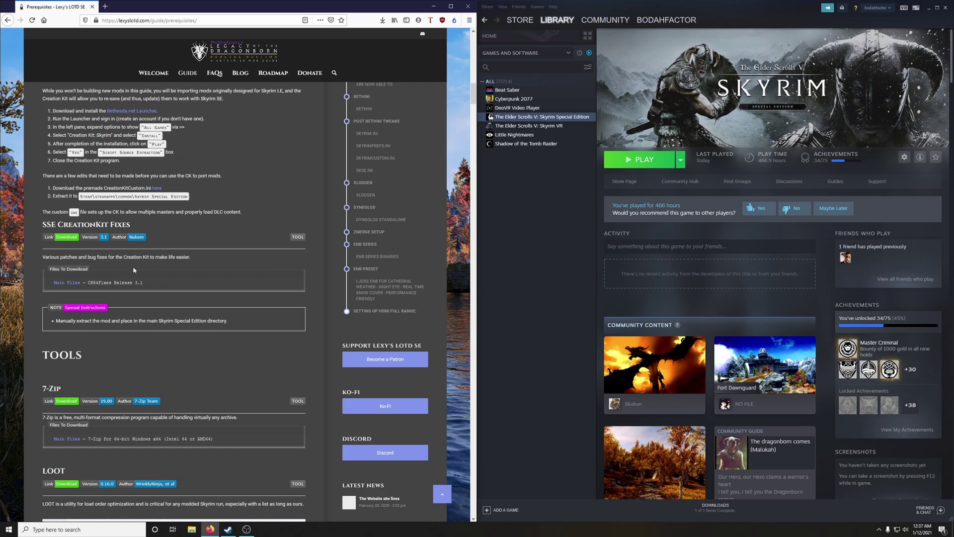
click(73, 237)
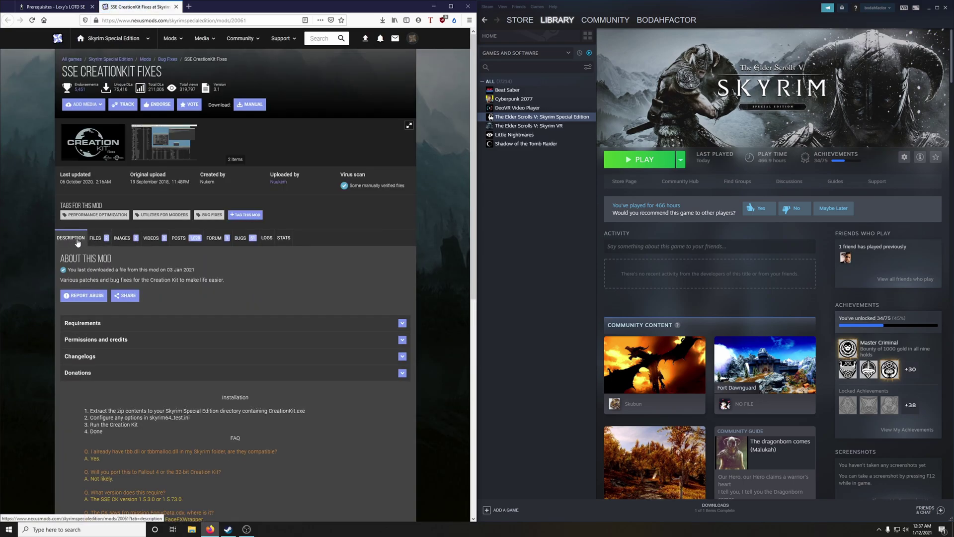
click(100, 240)
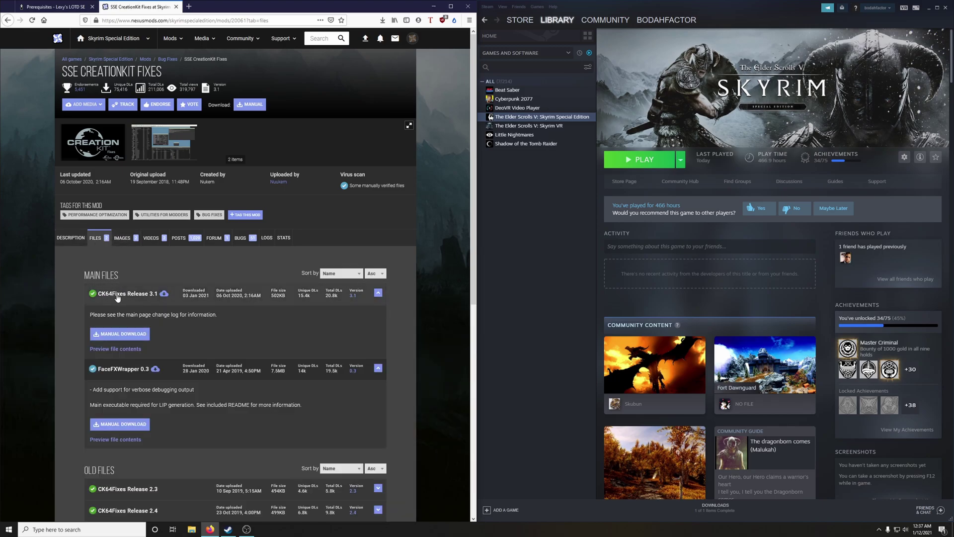
click(135, 333)
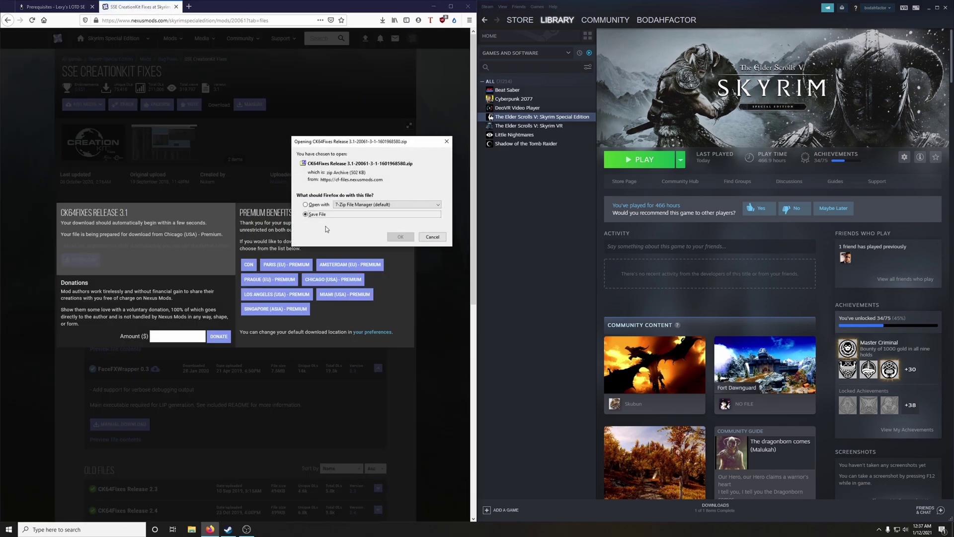
click(398, 237)
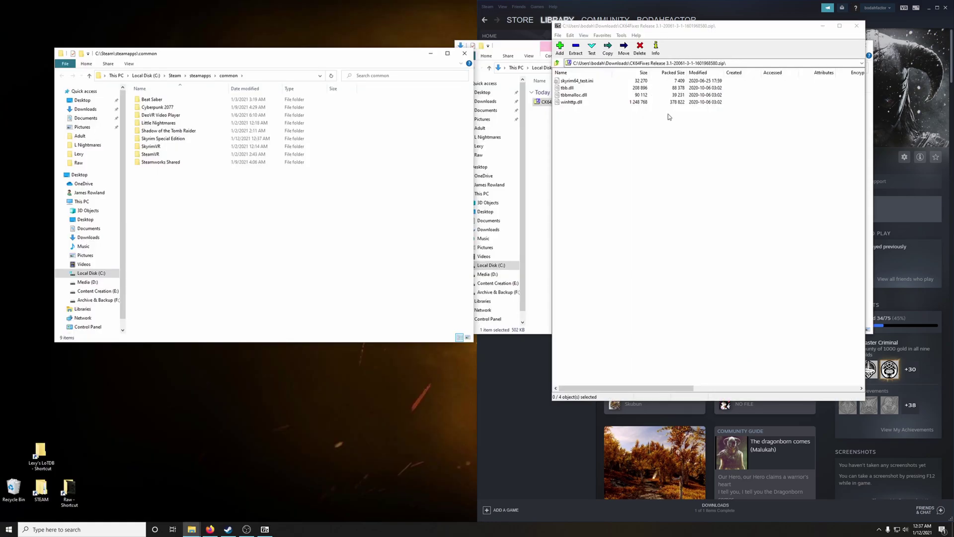
Step: Extract the CK64Fixes Release 3.1 files into the Skyrim Special Edition folder, and close the folder and archive windows
drag(606, 118, 163, 143)
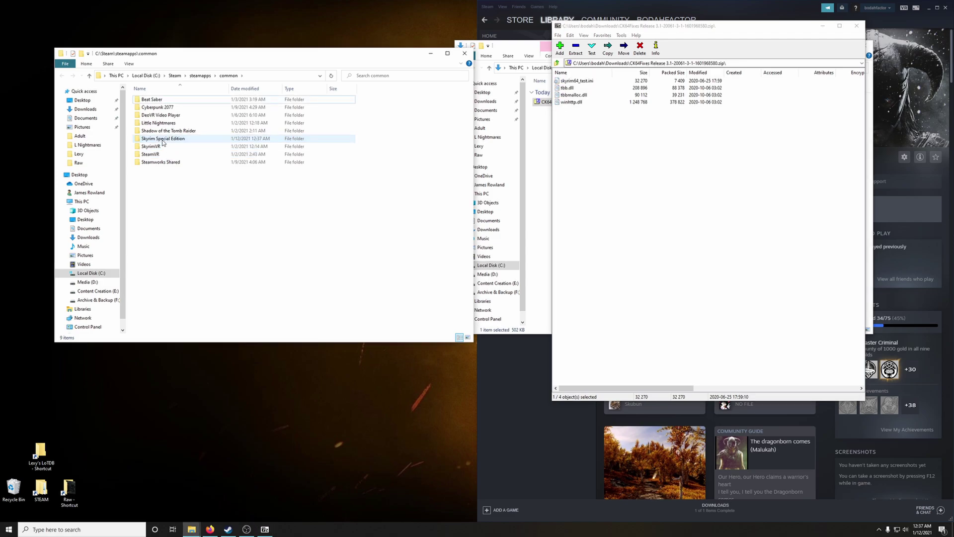
click(464, 53)
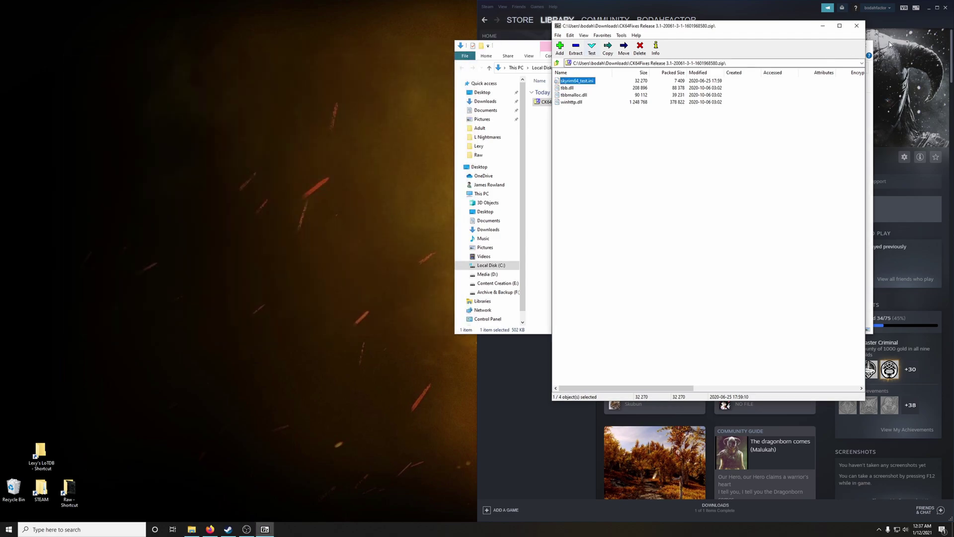
click(855, 28)
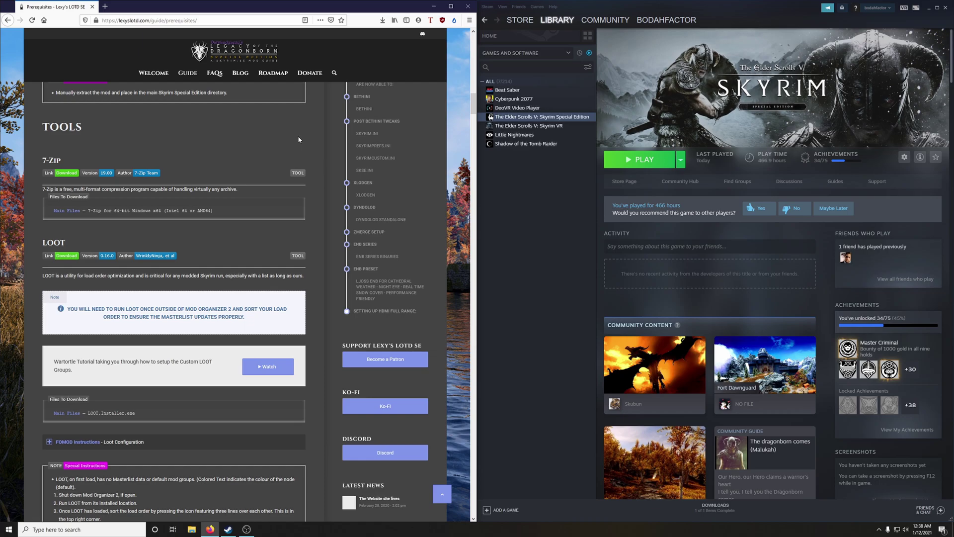